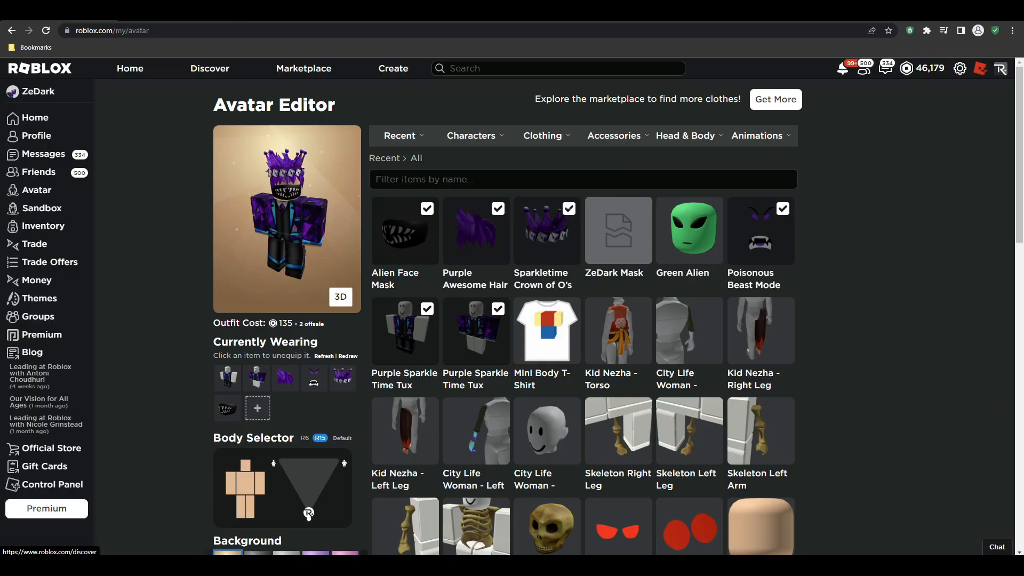
Look over the avatar's worn items and browse the marketplace results for "mask".
click(477, 325)
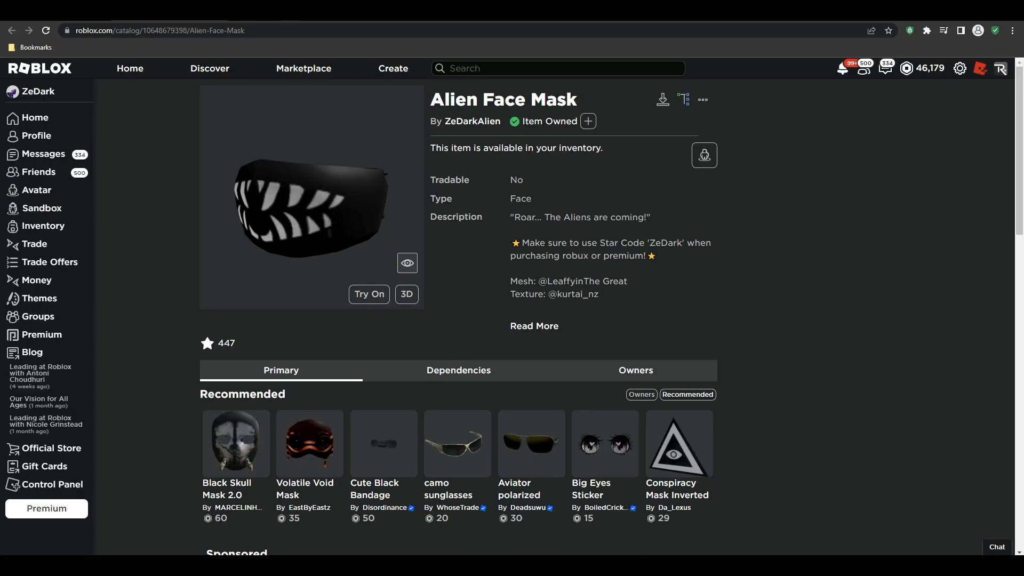
click(305, 69)
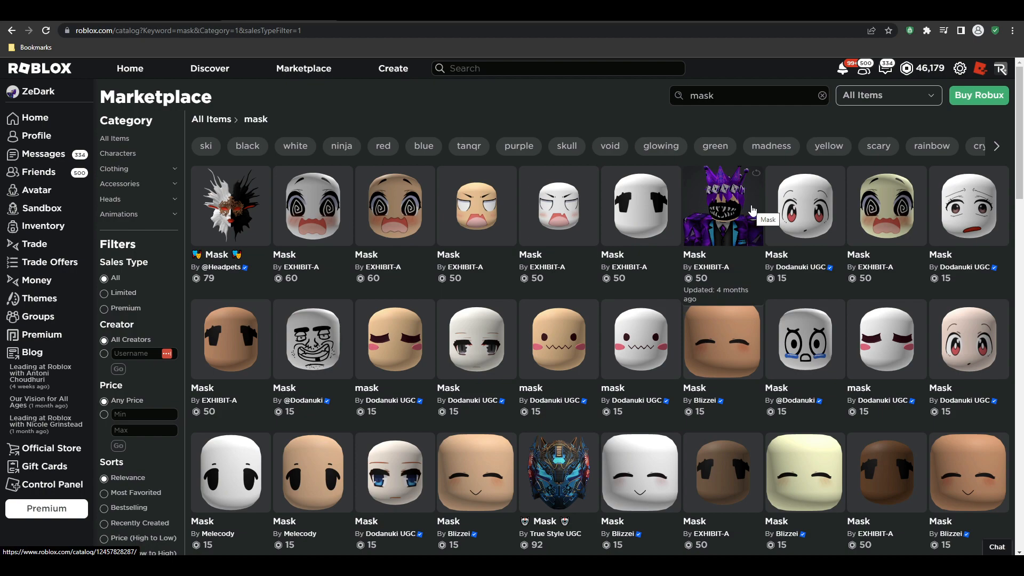
scroll(625, 100, down, 12)
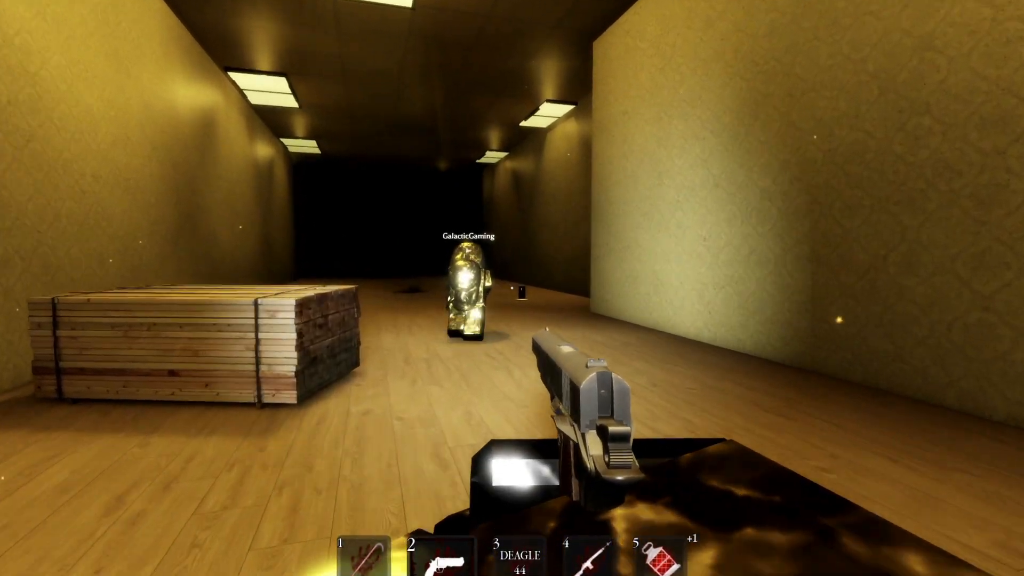
key(w)
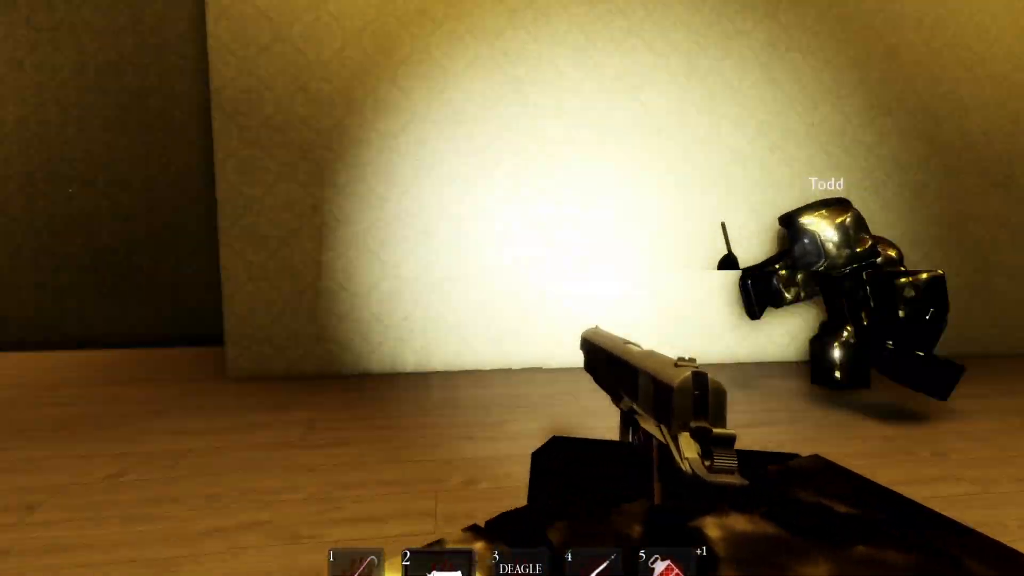
key(w)
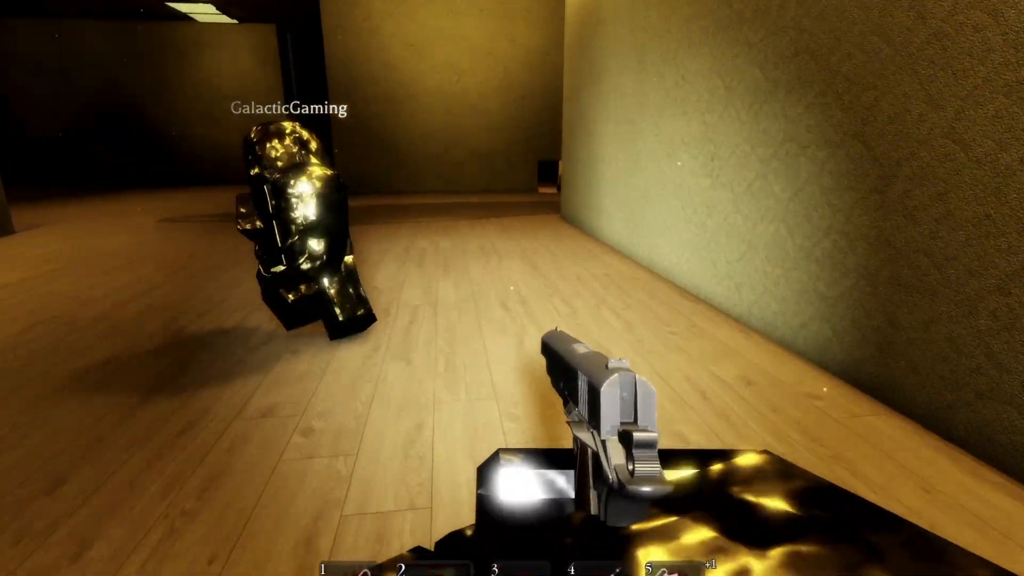
key(w)
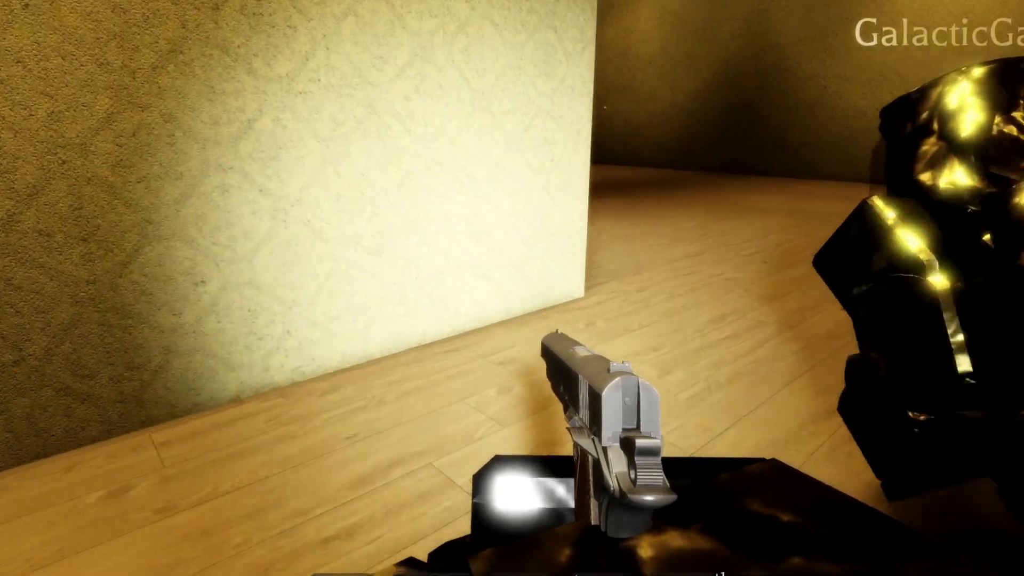
key(1)
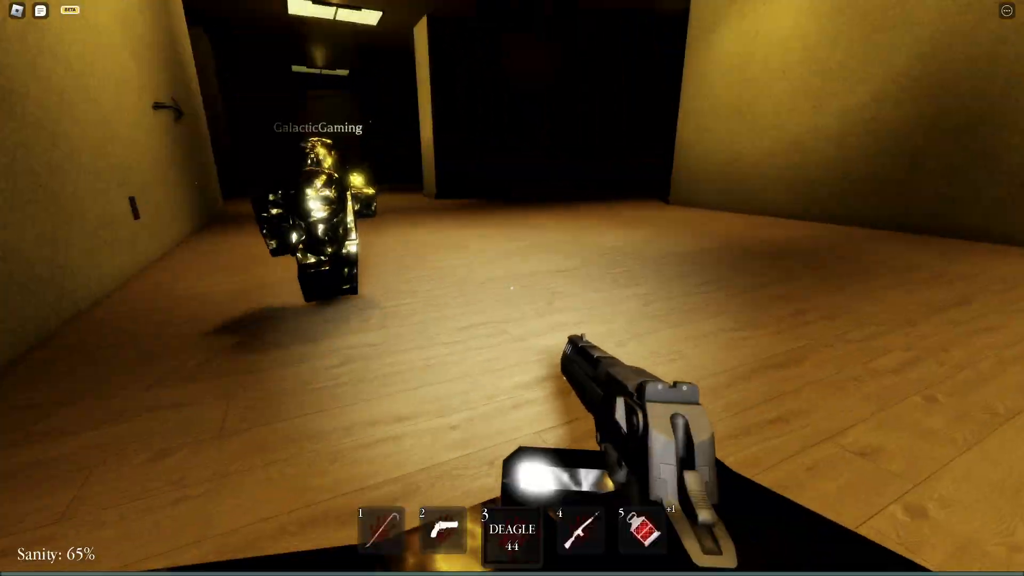
key(w)
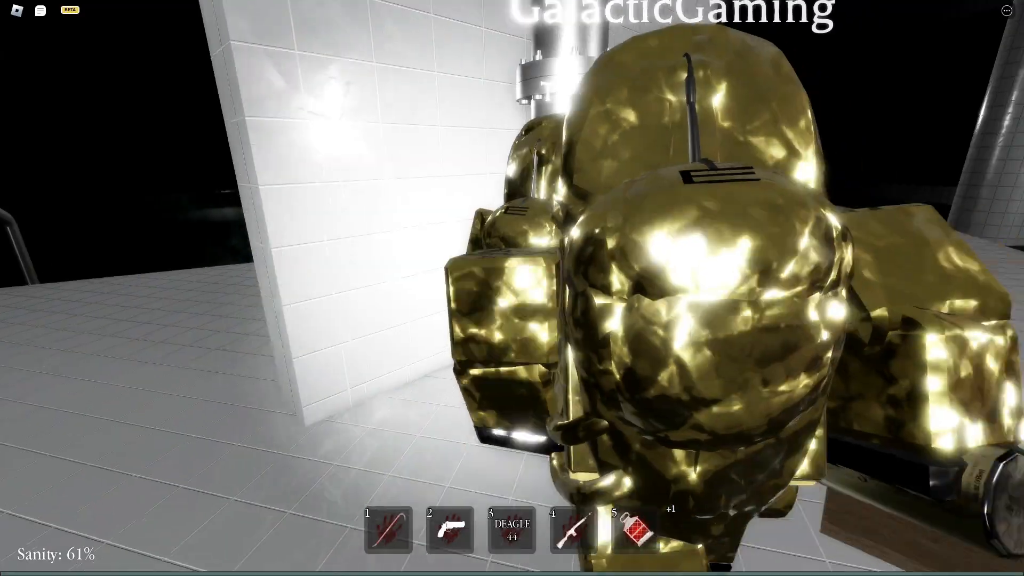
key(w)
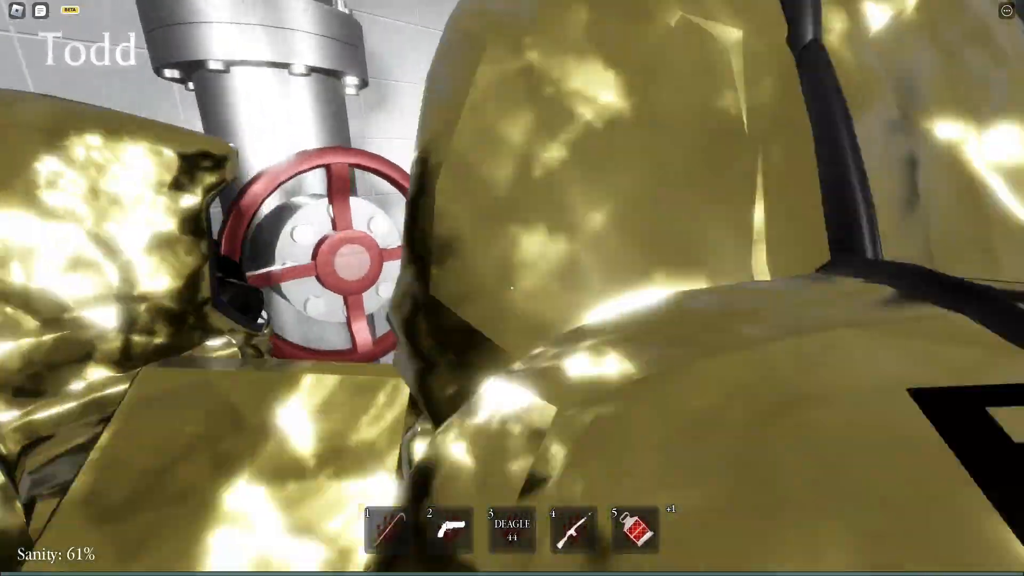
key(w)
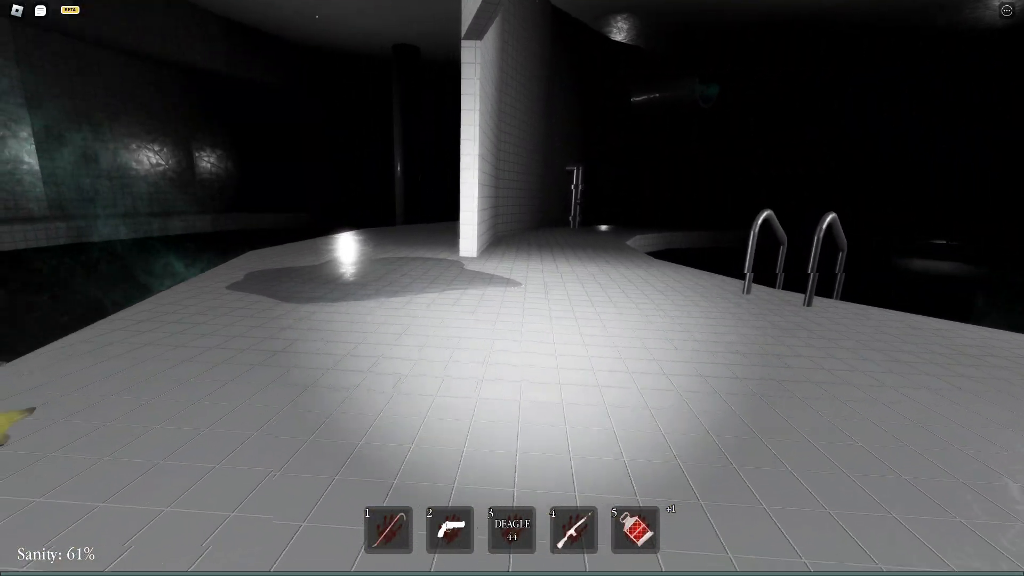
key(w)
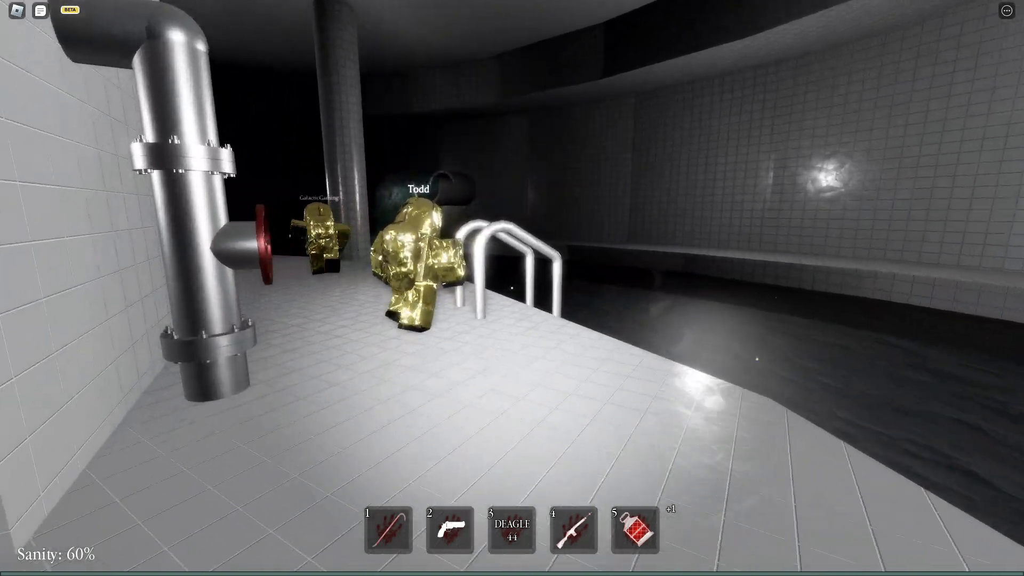
key(s)
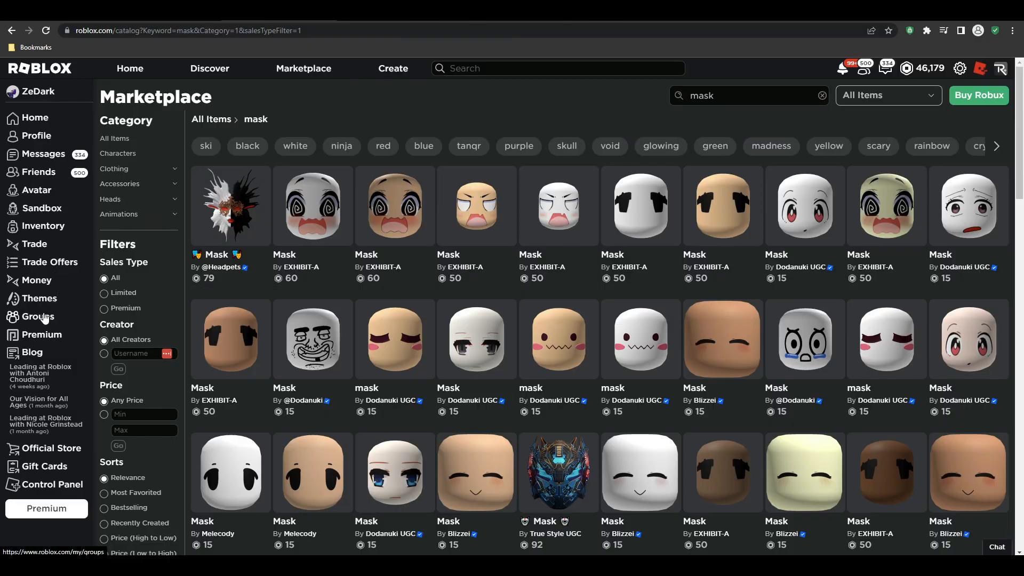
Open the Roblox groups page and examine the .Neon Games. group's description, shout, members and role list.
click(38, 317)
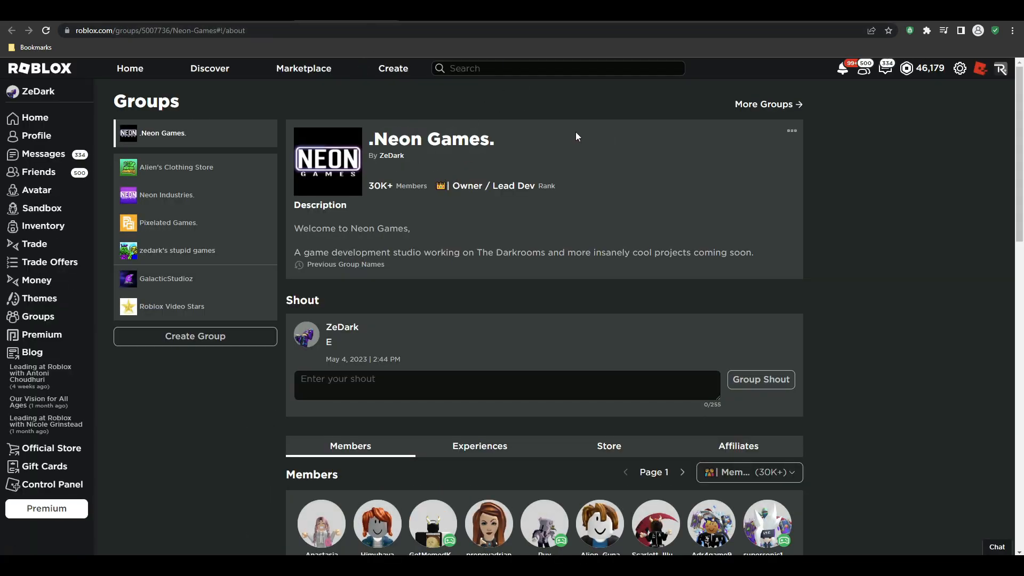
scroll(613, 229, down, 3)
scroll(624, 160, up, 2)
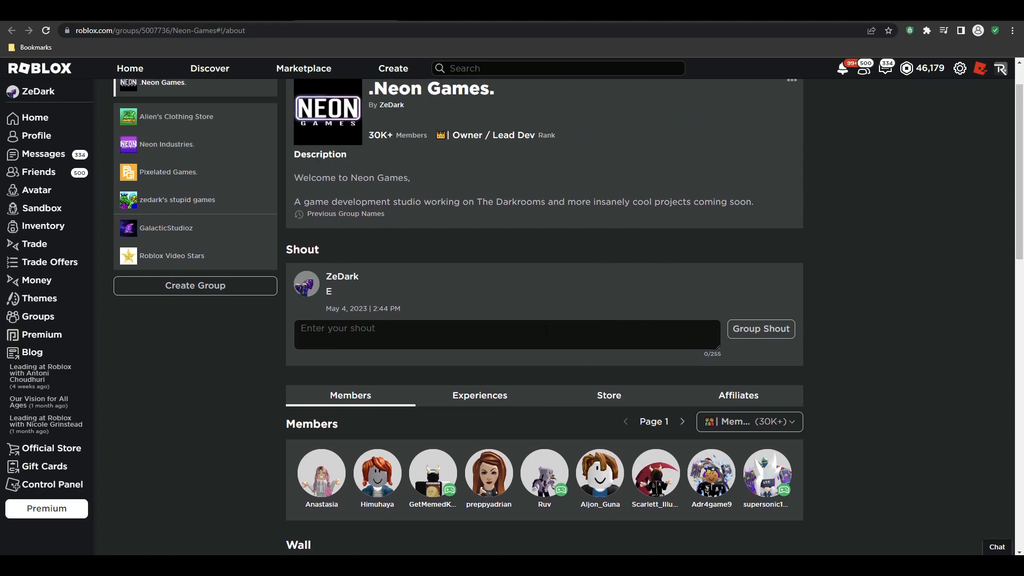
scroll(513, 311, down, 2)
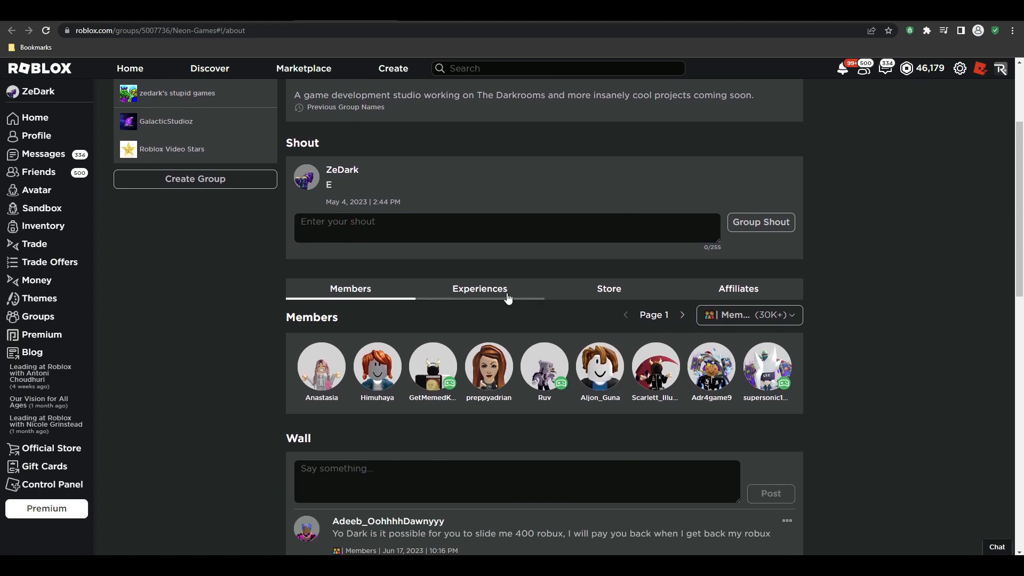
scroll(650, 199, up, 2)
scroll(820, 397, down, 2)
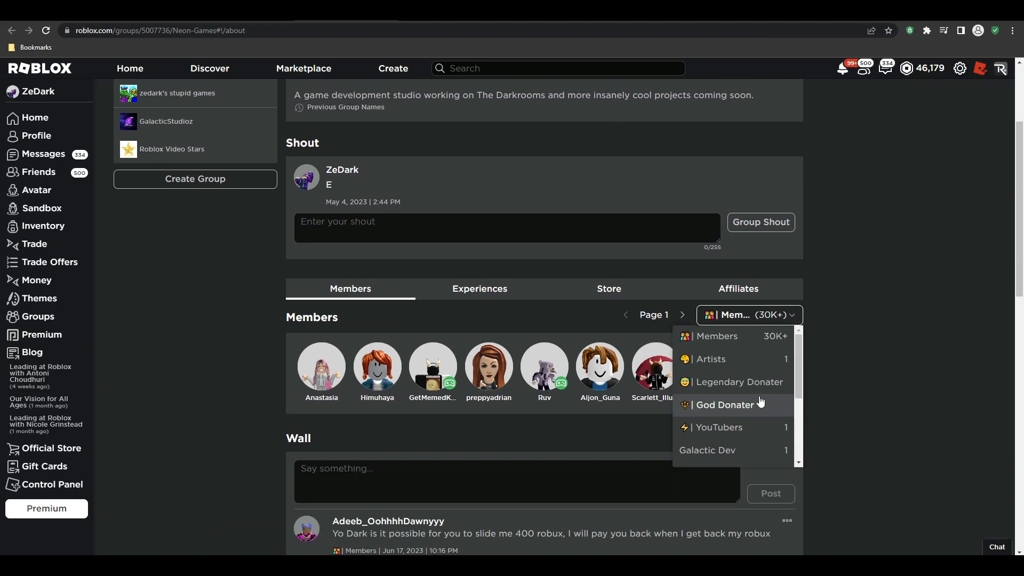
scroll(800, 388, down, 1)
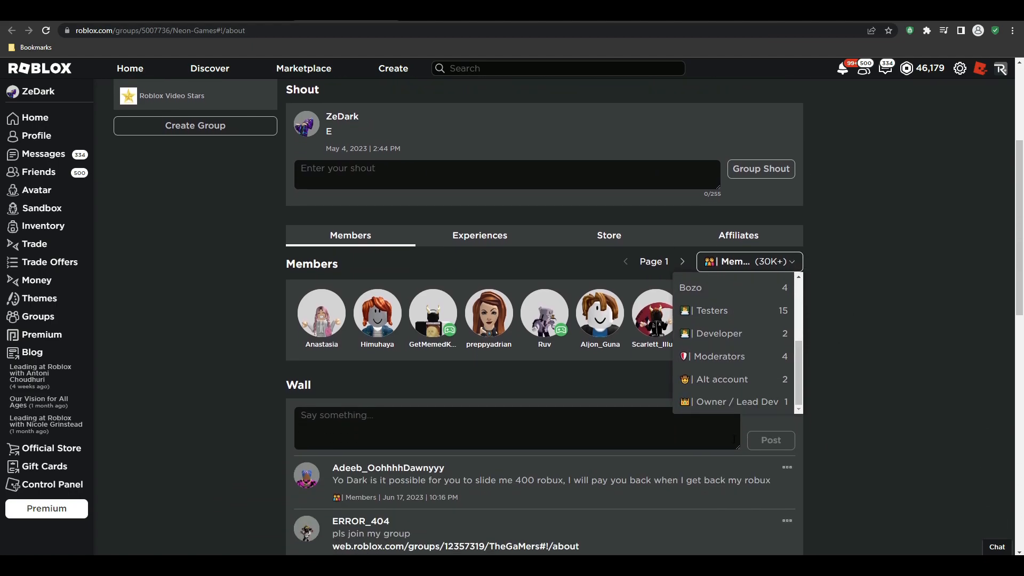
click(864, 342)
scroll(860, 344, up, 2)
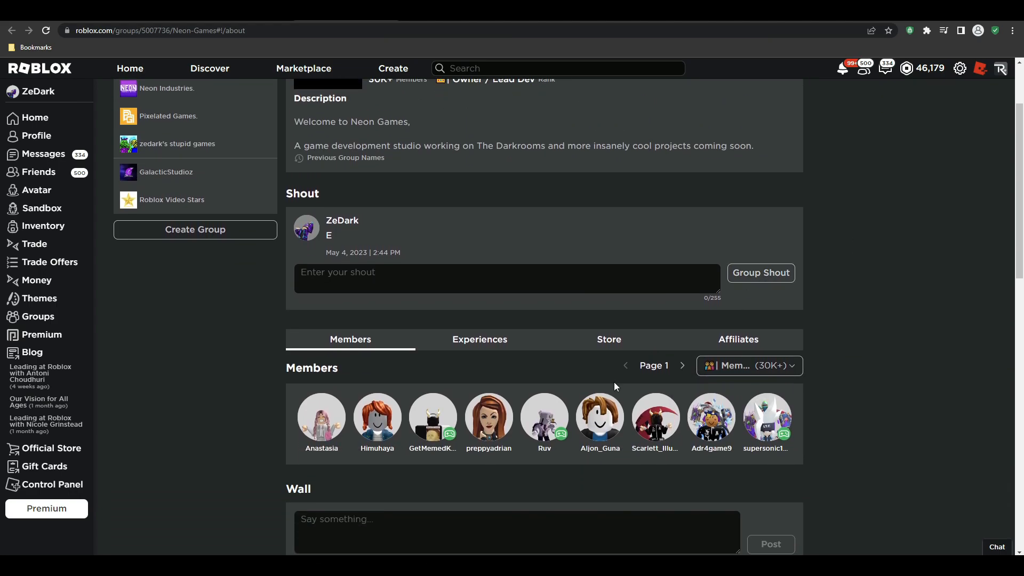
Look through the .Neon Games. group's store items and return to its members list.
click(609, 340)
scroll(374, 313, down, 2)
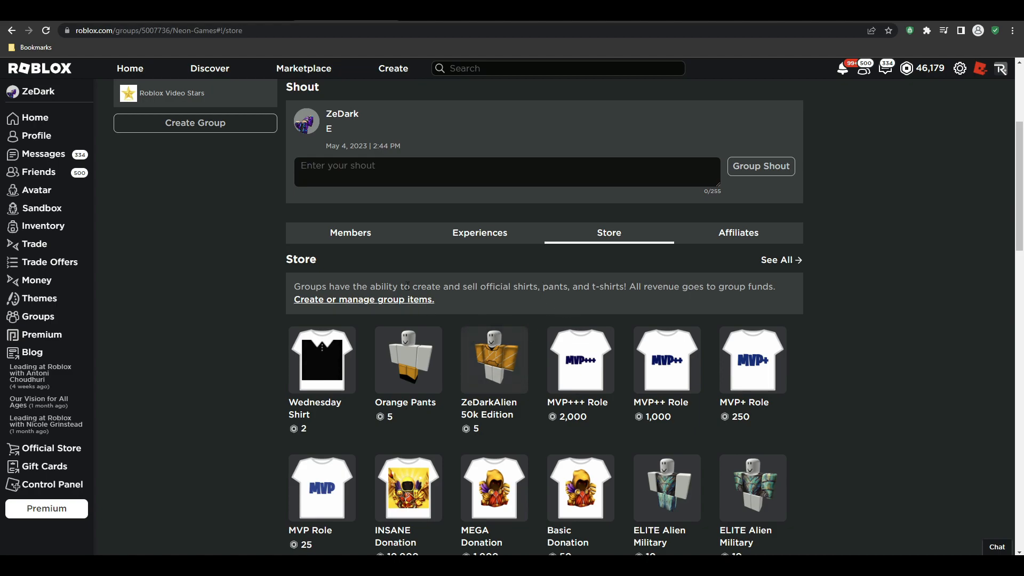
click(370, 234)
scroll(776, 163, up, 4)
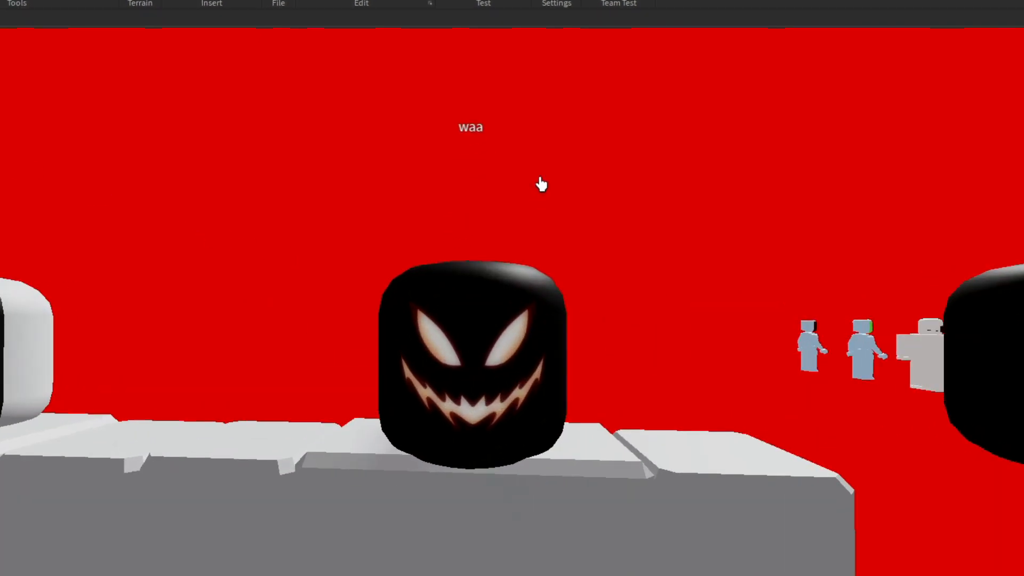
Switch to Roblox Studio and inspect the rig's black head with the glowing face from the front and back.
right_drag(541, 181, 759, 242)
scroll(411, 320, up, 2)
mouse_move(467, 182)
right_down()
mouse_move(94, 168)
mouse_move(46, 71)
mouse_move(230, 142)
mouse_move(629, 250)
mouse_move(471, 168)
right_up()
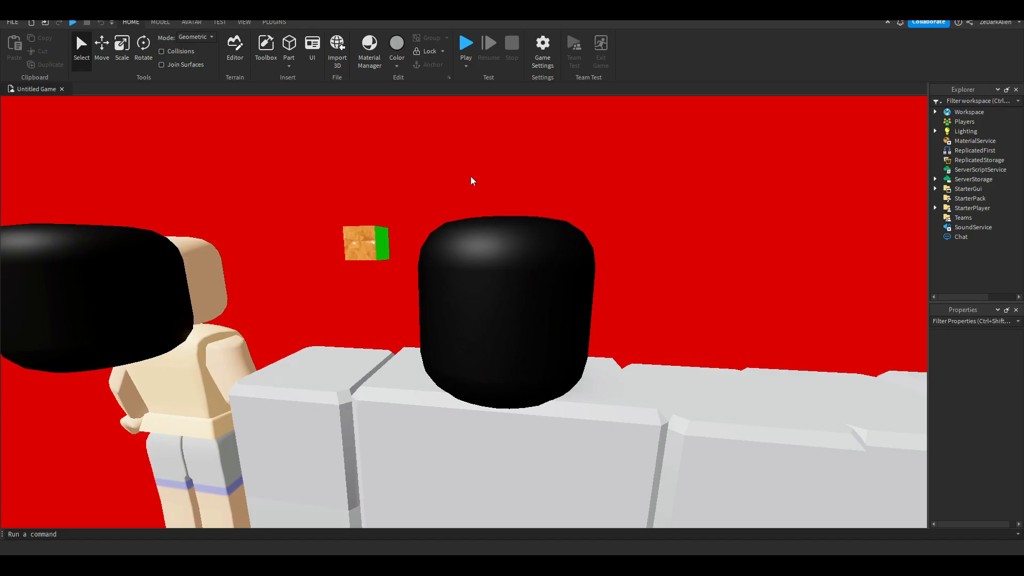
right_drag(471, 176, 527, 187)
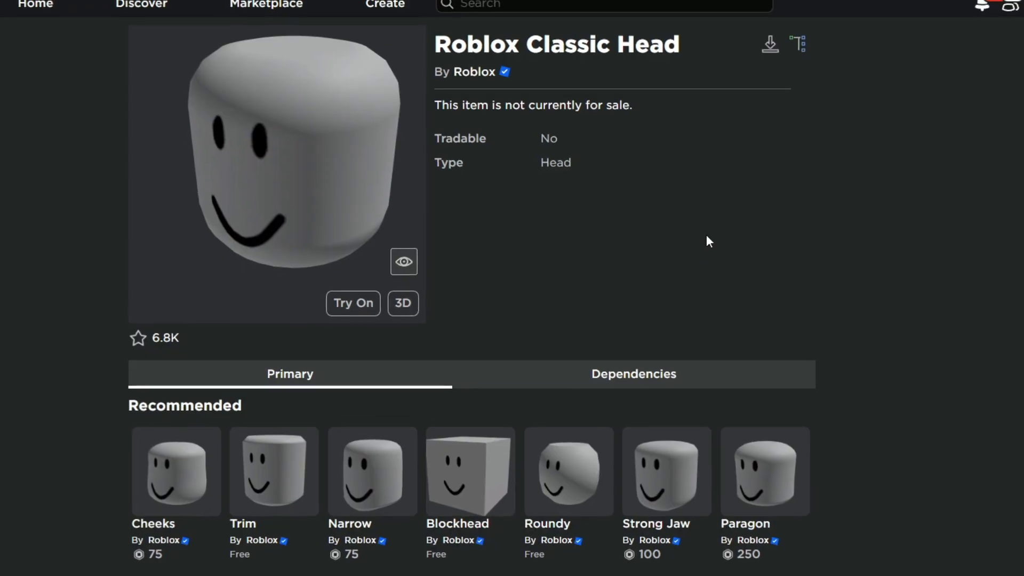
Switch to the Roblox Classic Head page and download its RenderMesh from the item's dependencies.
drag(448, 42, 792, 198)
click(494, 209)
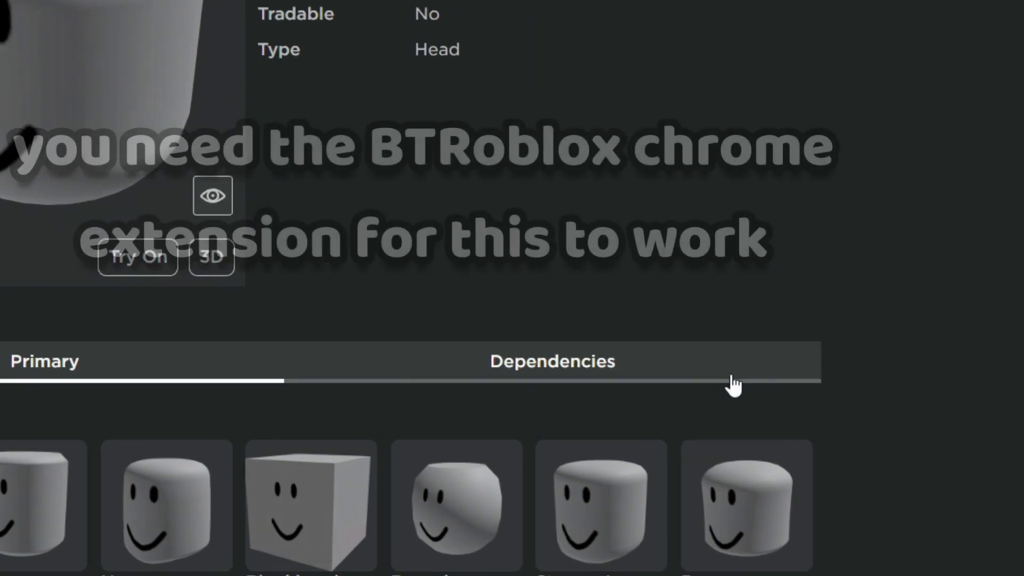
click(854, 496)
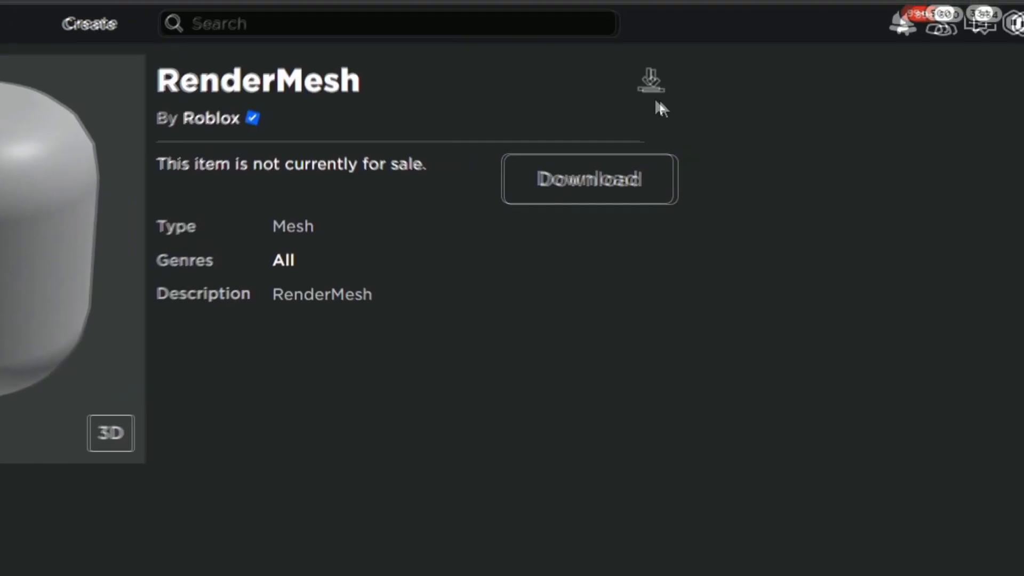
click(732, 73)
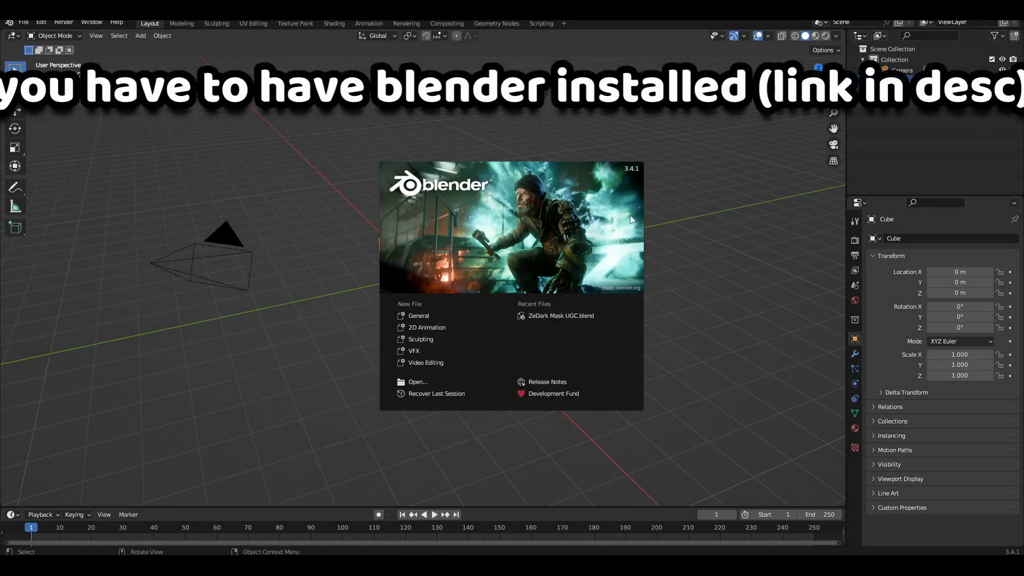
Switch to Blender, dismiss the splash screen and delete the default cube.
click(427, 278)
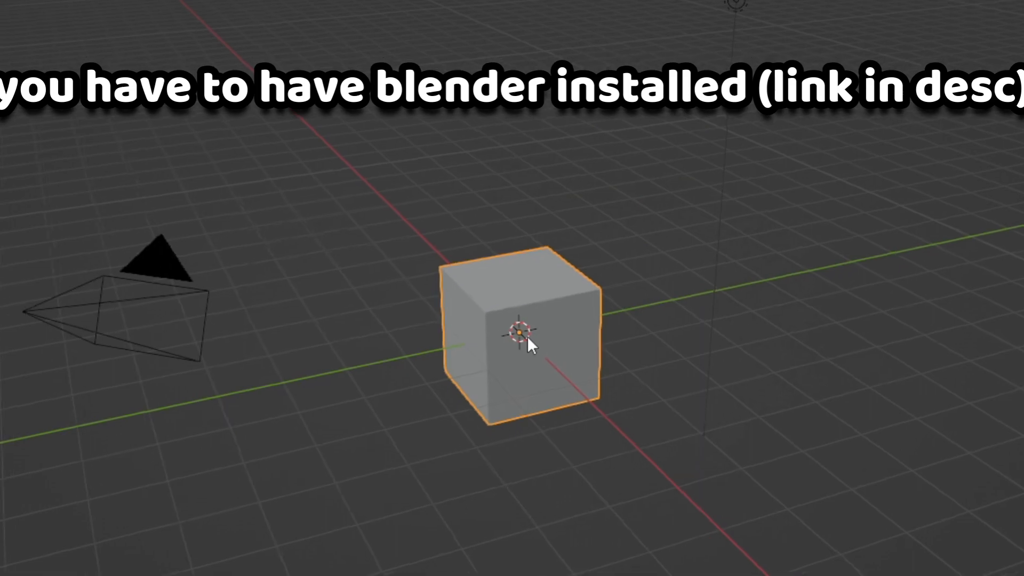
key(x)
click(429, 279)
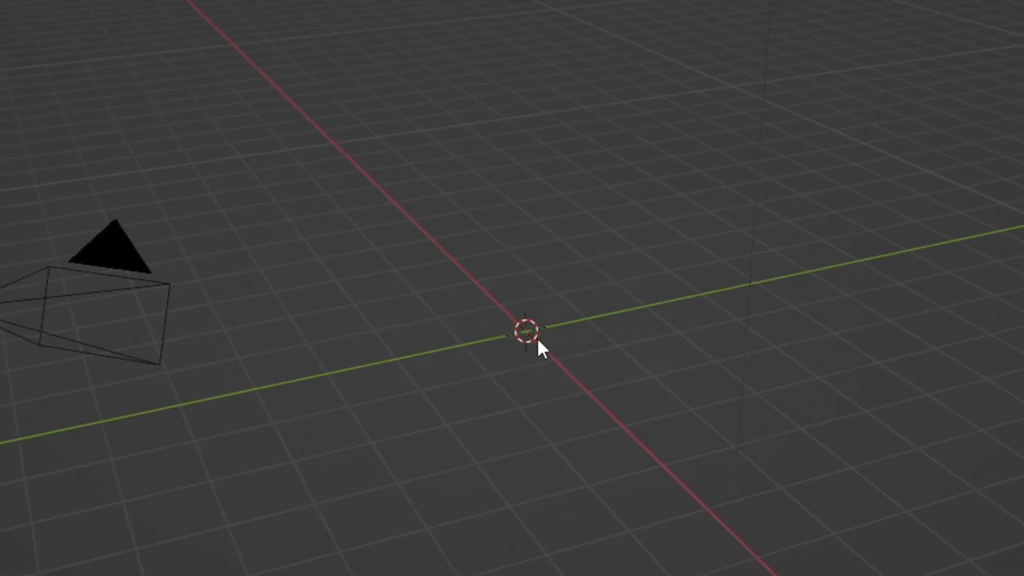
middle_drag(537, 337, 473, 257)
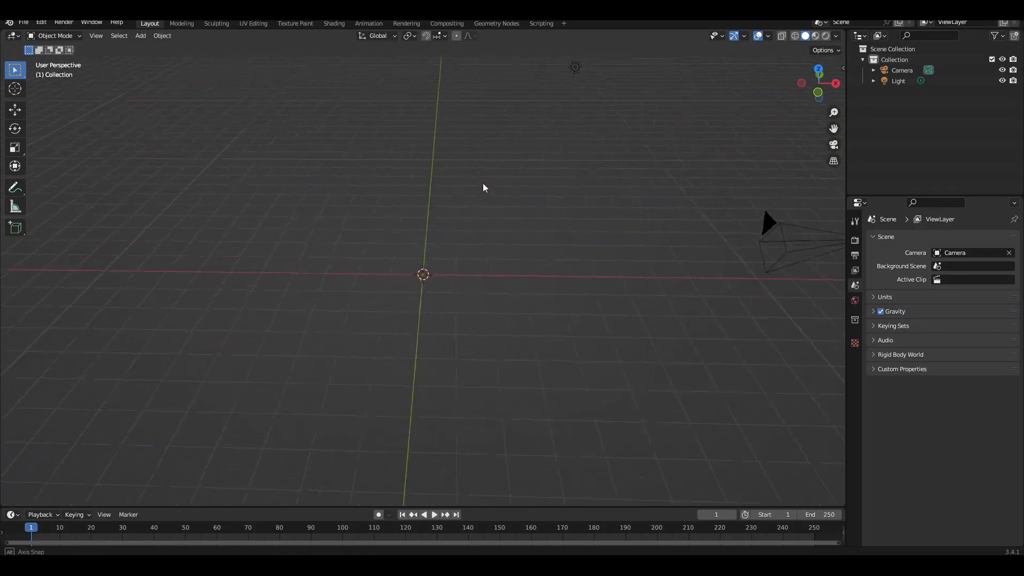
middle_drag(462, 167, 480, 213)
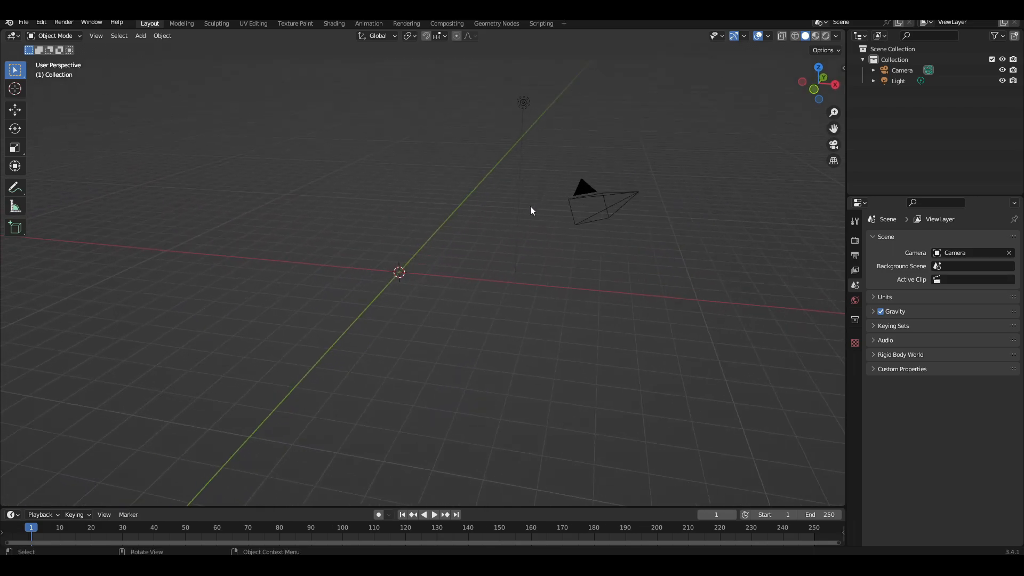
middle_drag(453, 256, 484, 238)
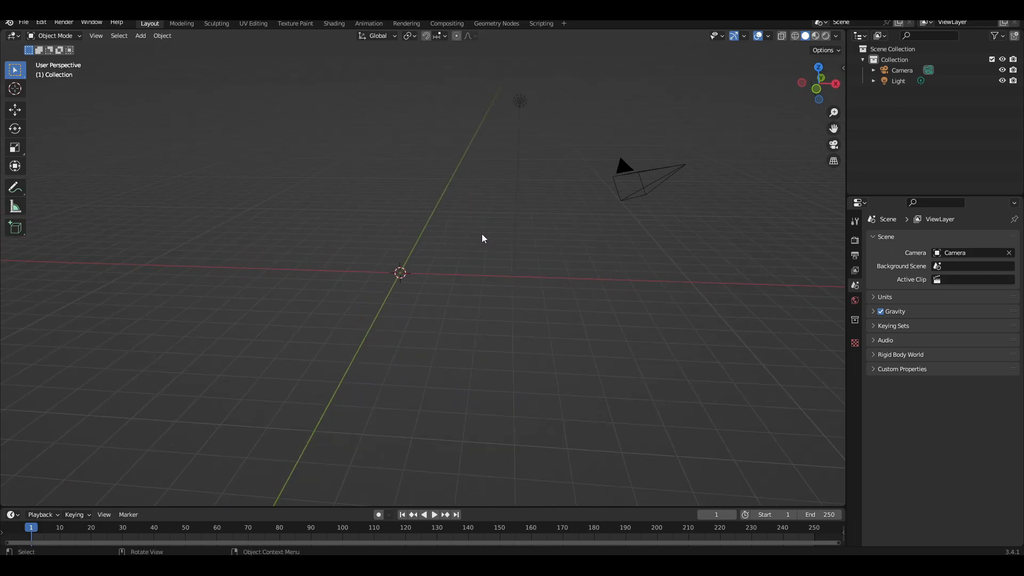
middle_drag(358, 235, 237, 134)
Check which file formats Blender can import.
click(24, 24)
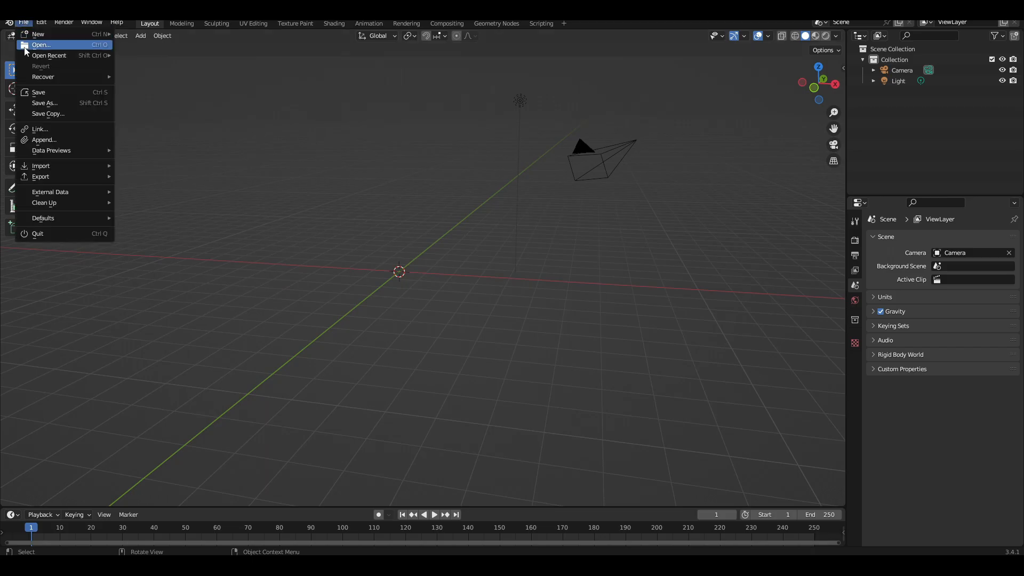
mouse_move(30, 180)
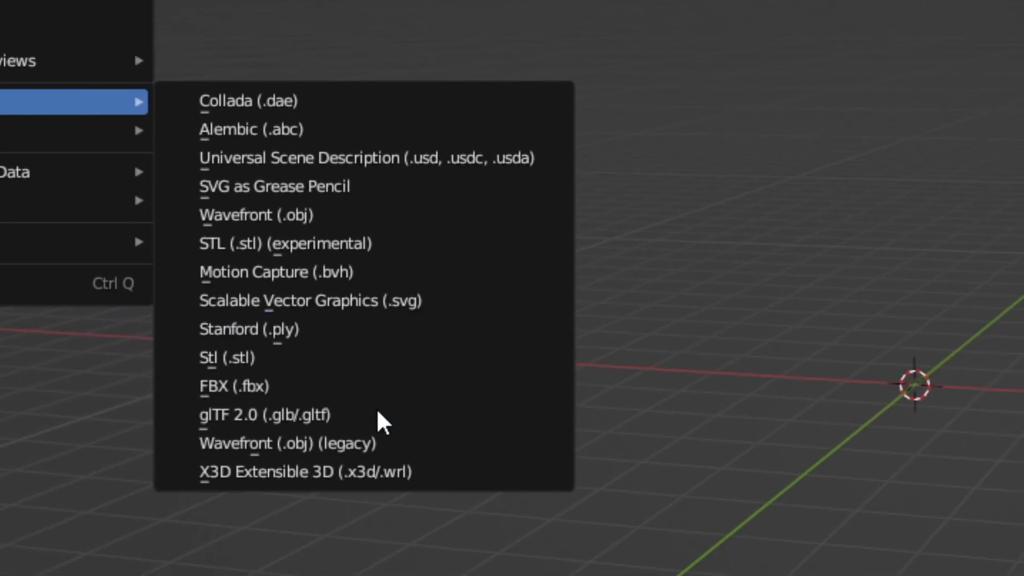
click(421, 317)
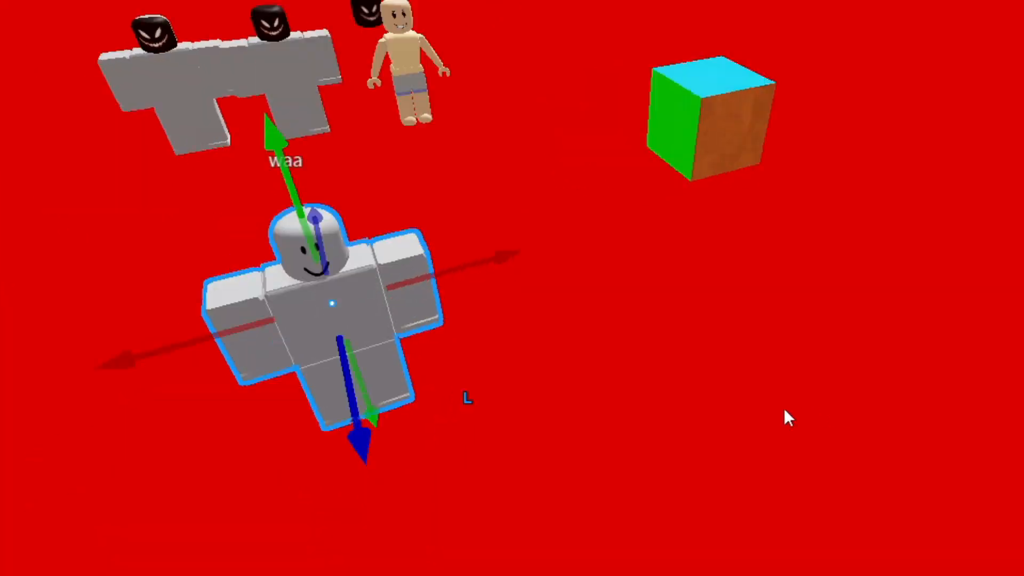
Switch to Roblox Studio and export the selected waa rig with the classic smiling head from the workspace.
right_drag(784, 409, 789, 278)
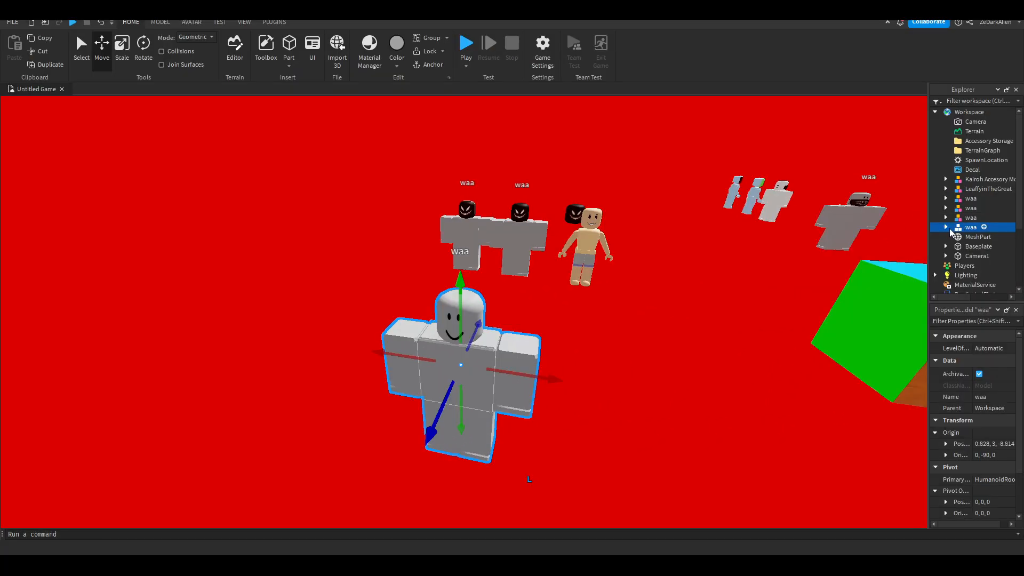
right_click(949, 229)
click(987, 367)
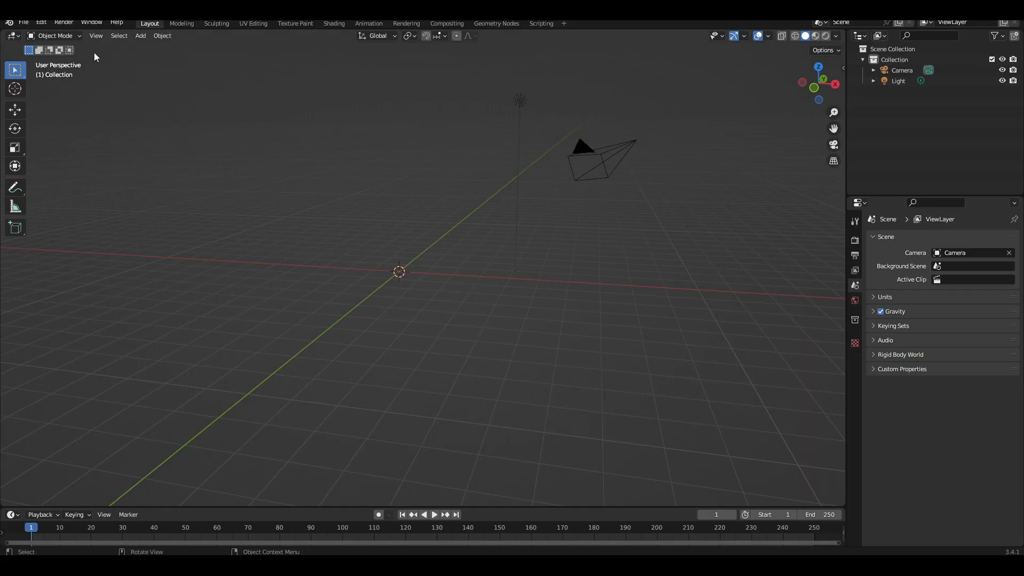
Import the exported waa rig into Blender as a Wavefront OBJ and move it to the scene origin.
click(24, 24)
mouse_move(66, 163)
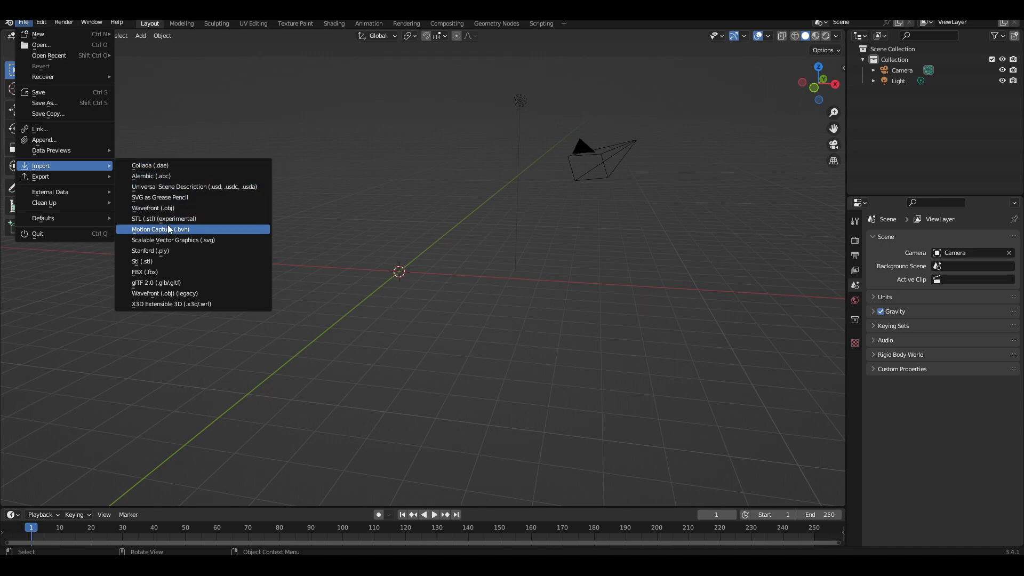
click(176, 209)
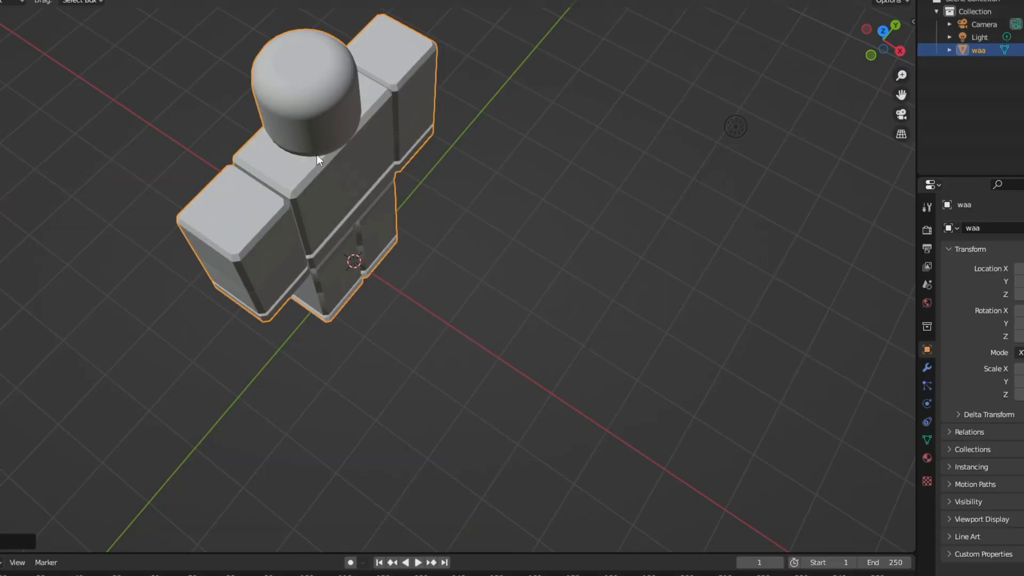
scroll(267, 139, down, 3)
scroll(282, 140, up, 5)
middle_drag(283, 139, 137, 128)
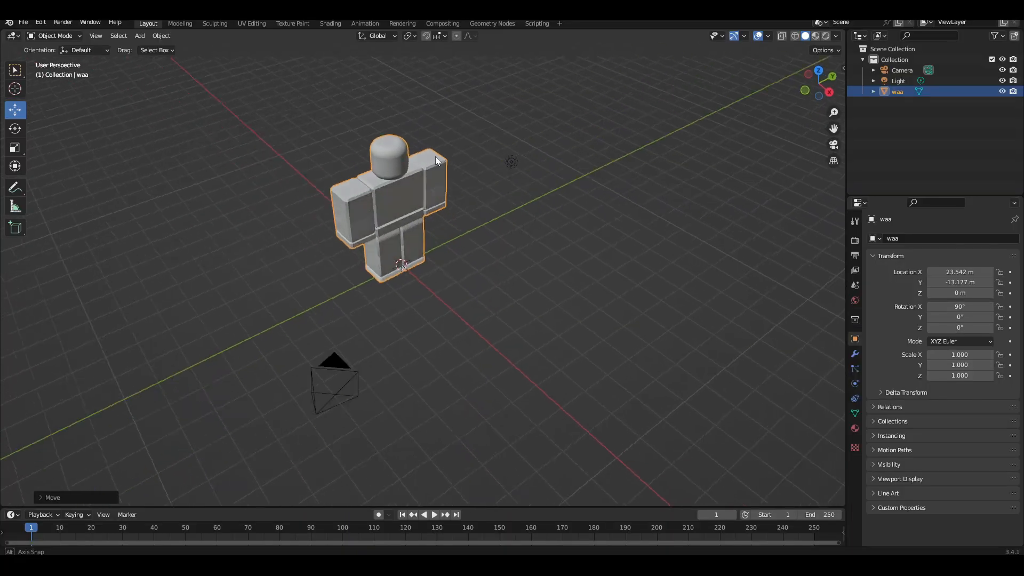
middle_drag(435, 156, 363, 69)
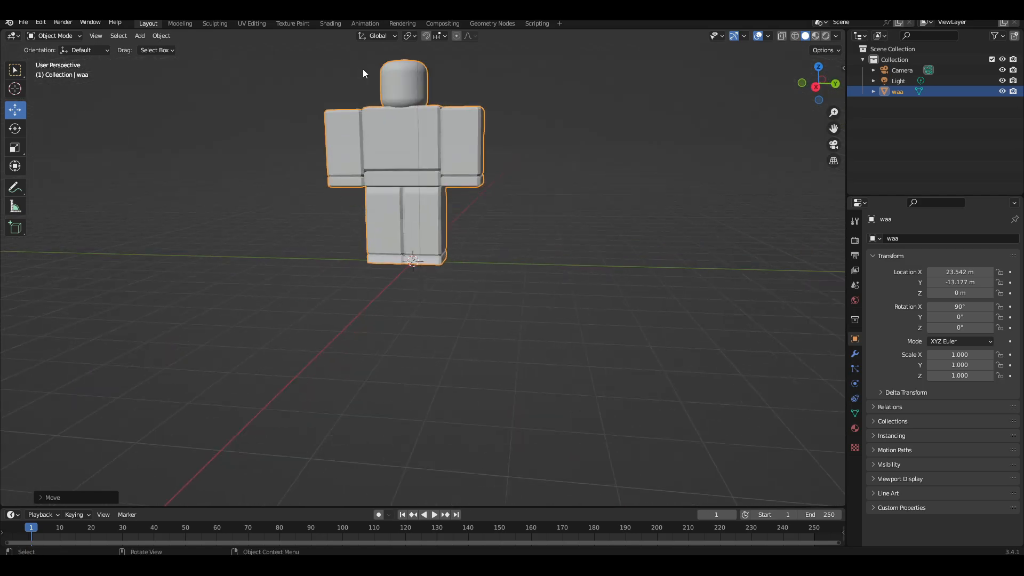
drag(834, 128, 921, 209)
mouse_move(545, 145)
middle_down()
mouse_move(533, 157)
mouse_move(560, 145)
mouse_move(541, 147)
middle_up()
Import the downloaded head mesh 5591363797.obj as a Wavefront OBJ.
click(23, 22)
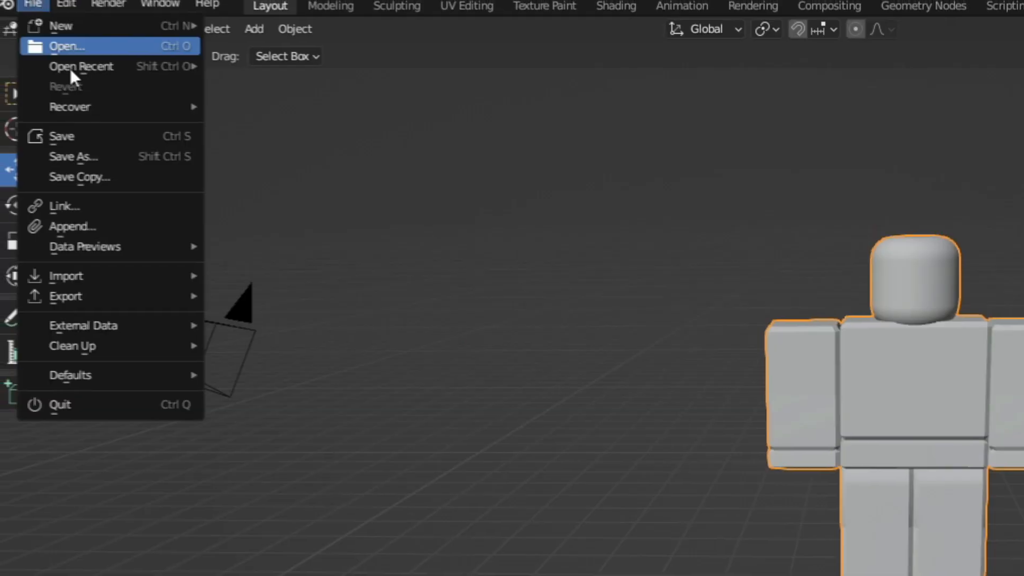
mouse_move(107, 276)
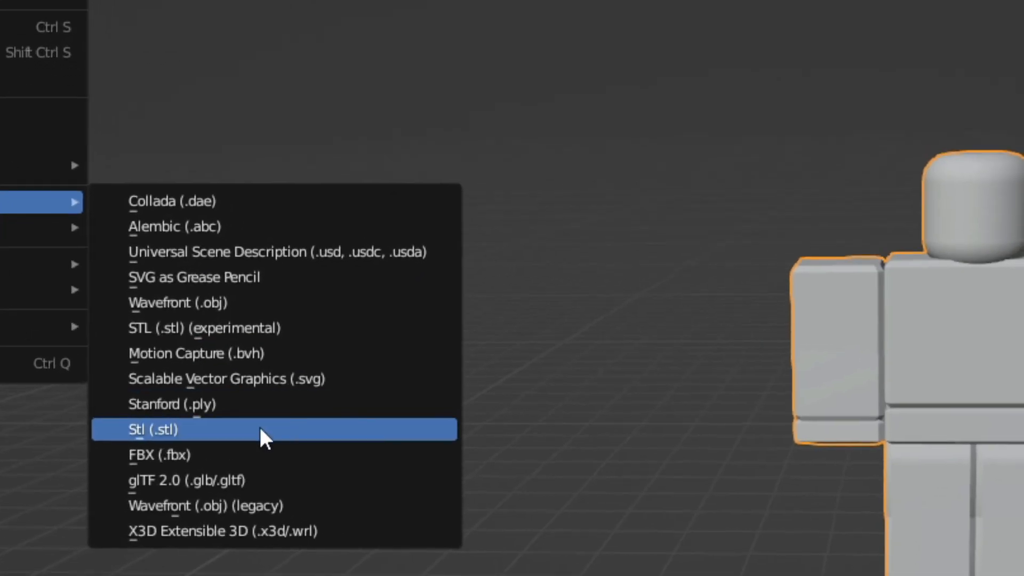
click(177, 303)
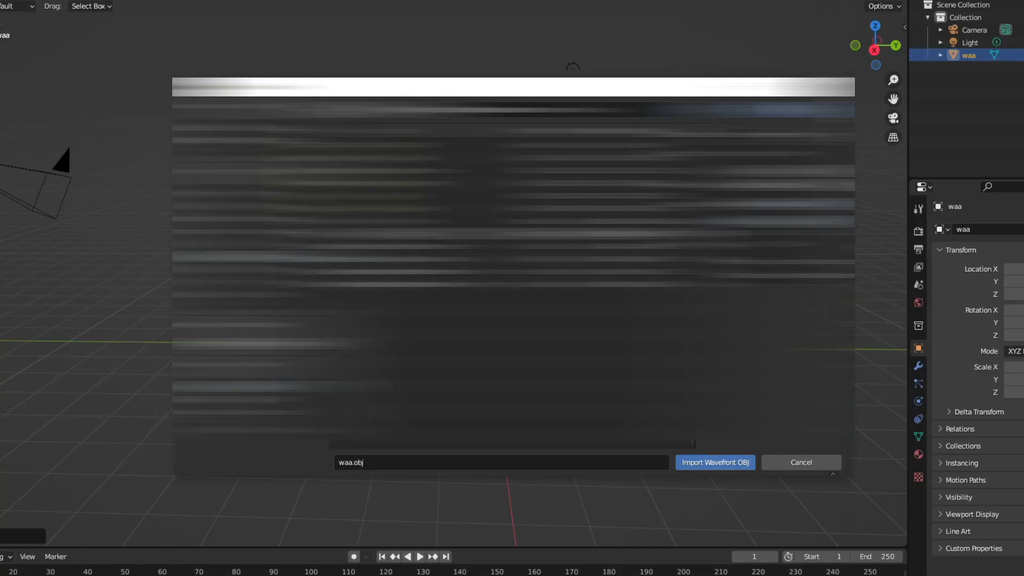
click(490, 158)
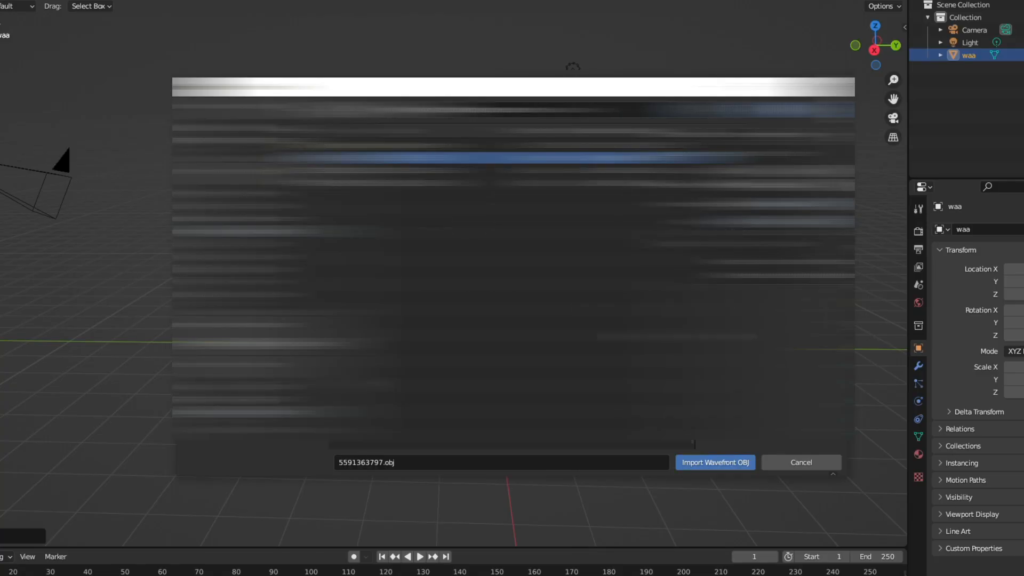
click(740, 468)
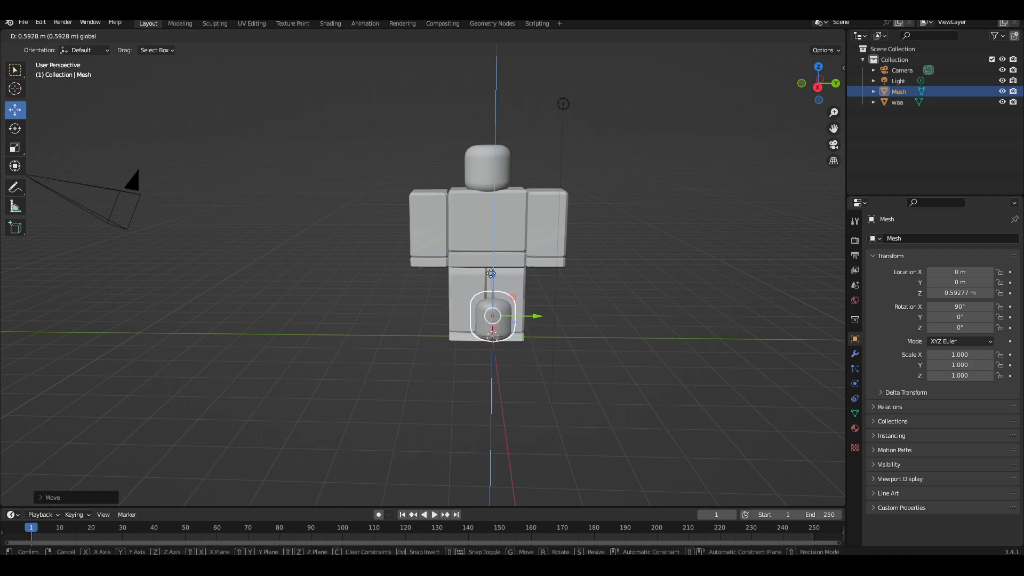
Move the imported head mesh up onto the rig's head and line it up from several sides.
middle_drag(664, 172, 647, 187)
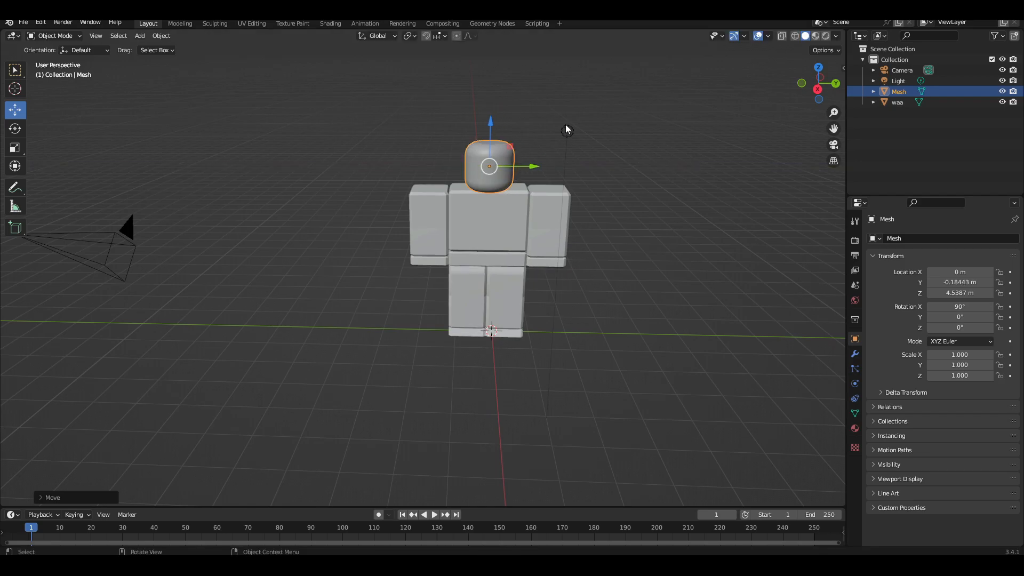
middle_drag(567, 129, 431, 156)
mouse_move(400, 211)
mouse_down()
mouse_move(414, 213)
mouse_move(392, 197)
mouse_up()
drag(504, 215, 510, 220)
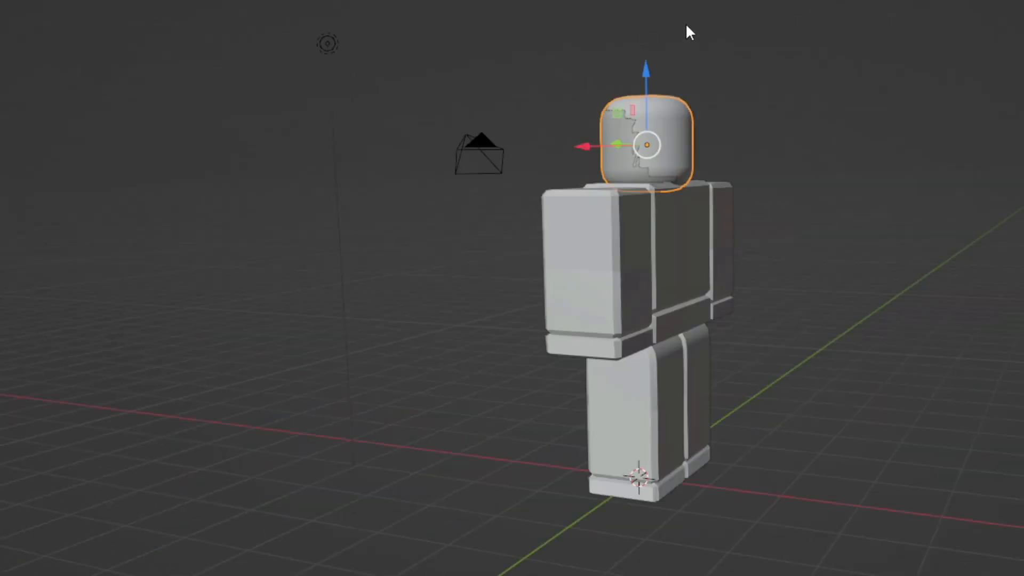
middle_drag(567, 52, 689, 64)
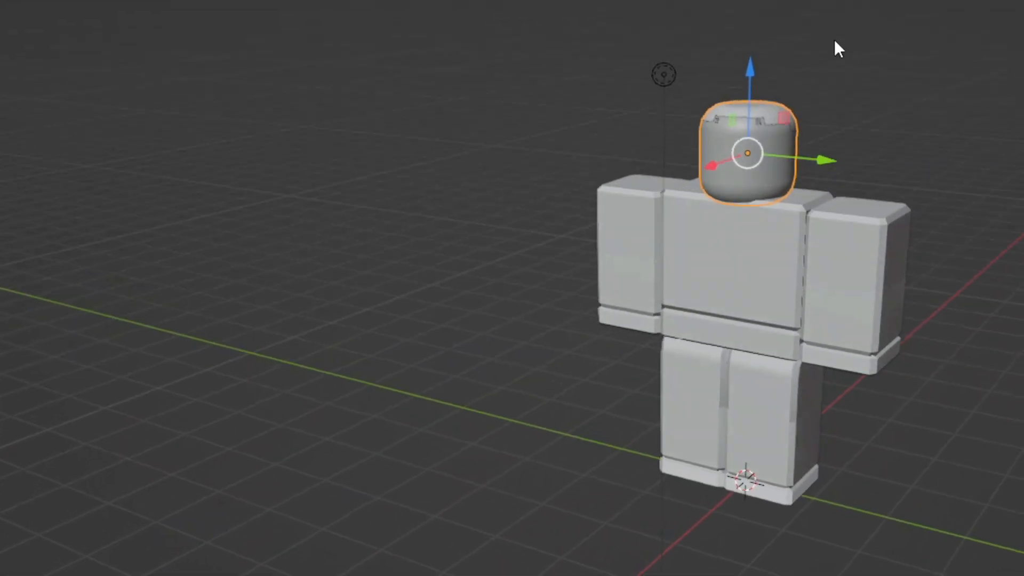
Scale the head mesh to about 1.044, 1.048 and 1.029 in X, Y and Z, and centre it over the rig's head.
click(15, 150)
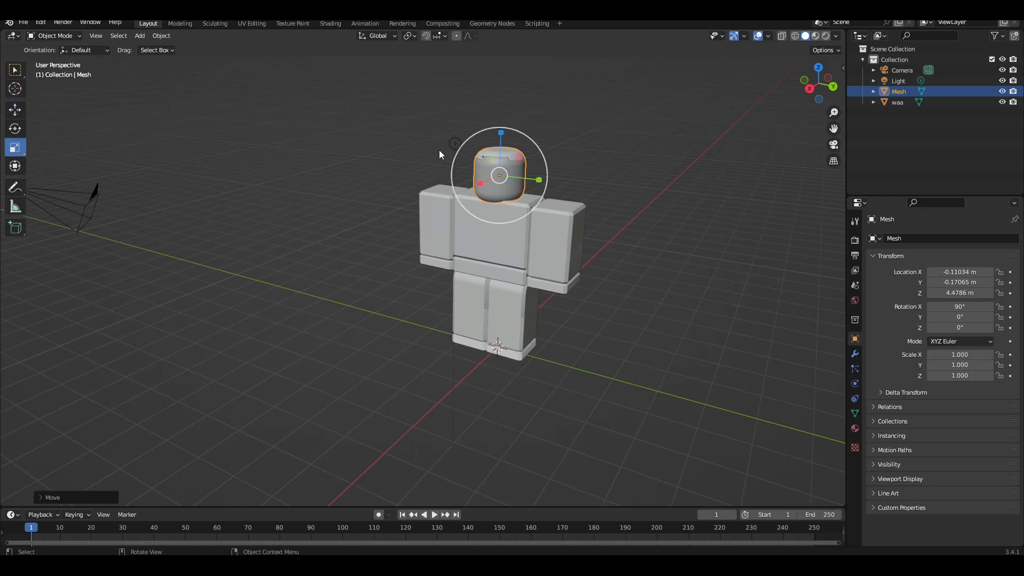
middle_drag(555, 121, 520, 136)
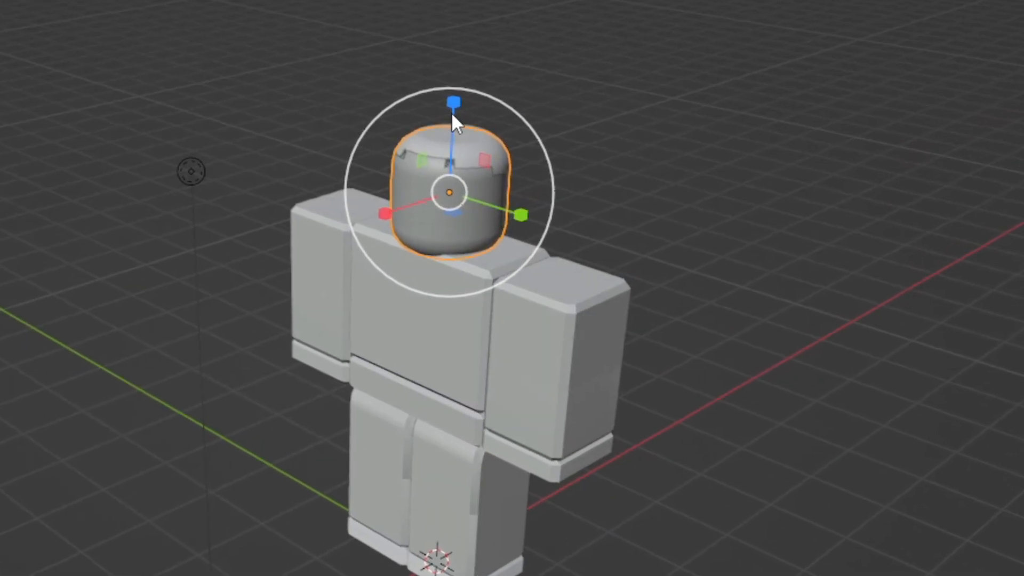
drag(453, 100, 439, 95)
middle_drag(640, 109, 416, 142)
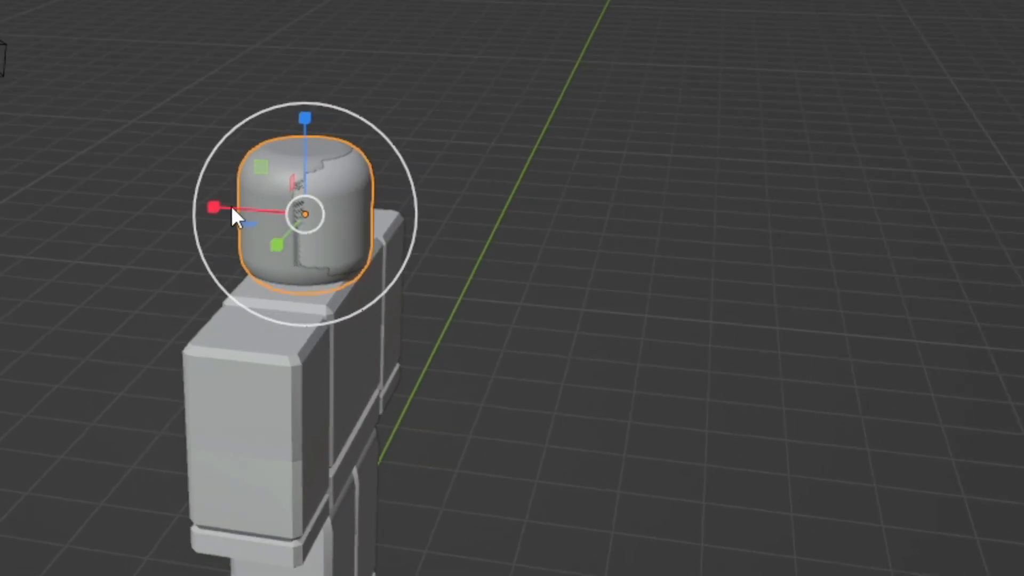
drag(228, 207, 224, 205)
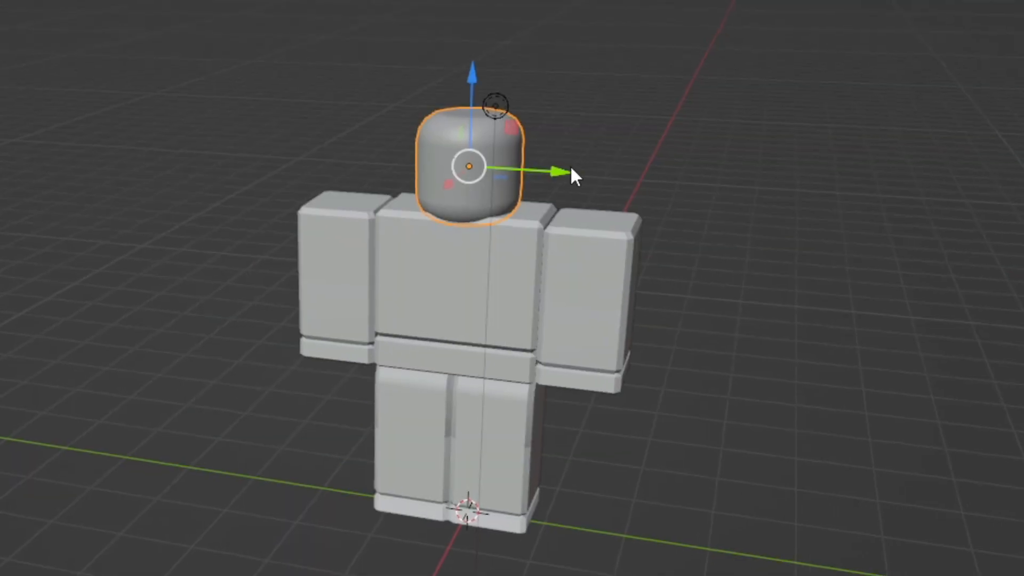
drag(565, 184, 568, 198)
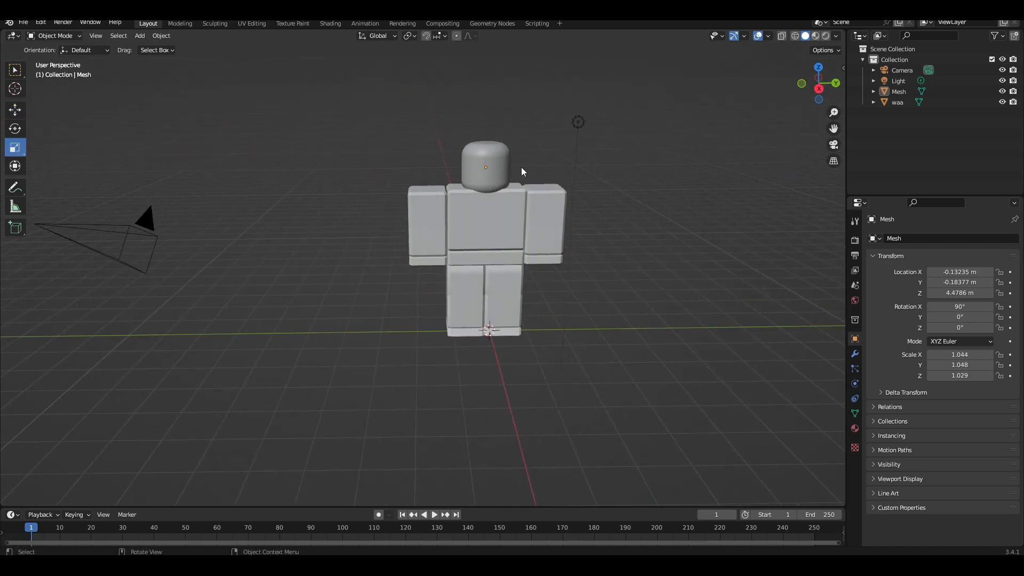
Display the viewport in Material Preview and add a new material to the head mesh.
click(488, 170)
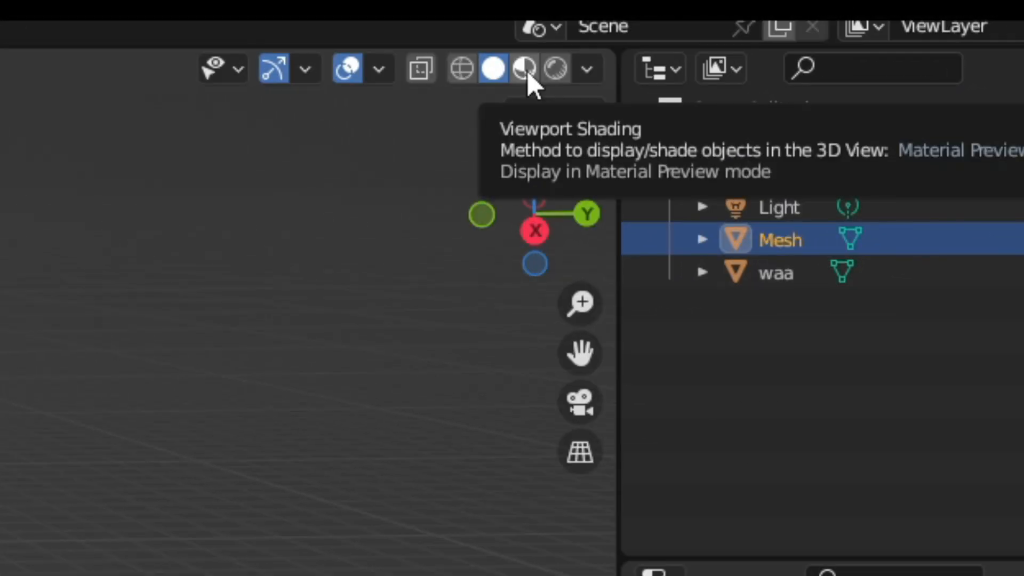
click(527, 72)
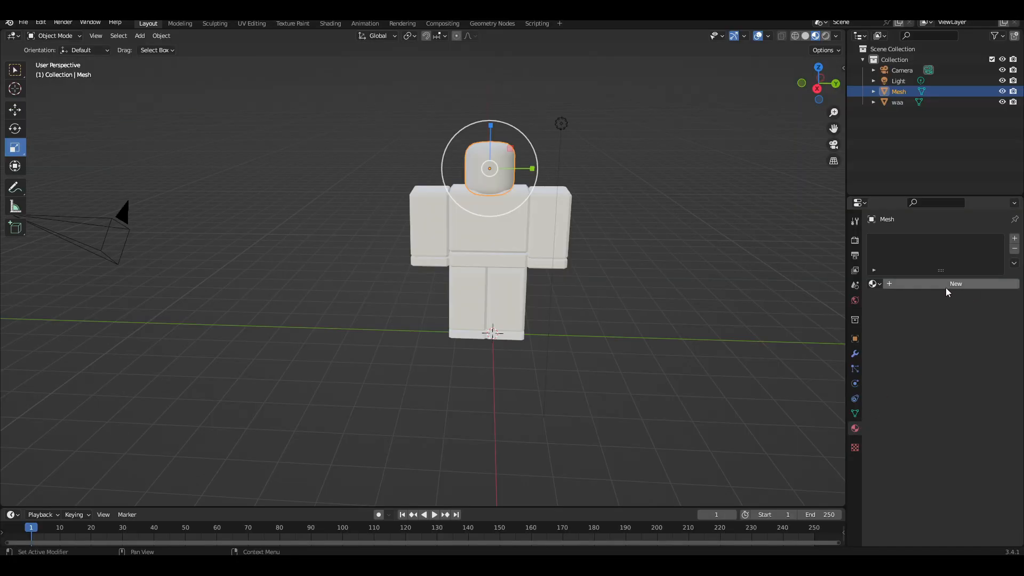
click(939, 286)
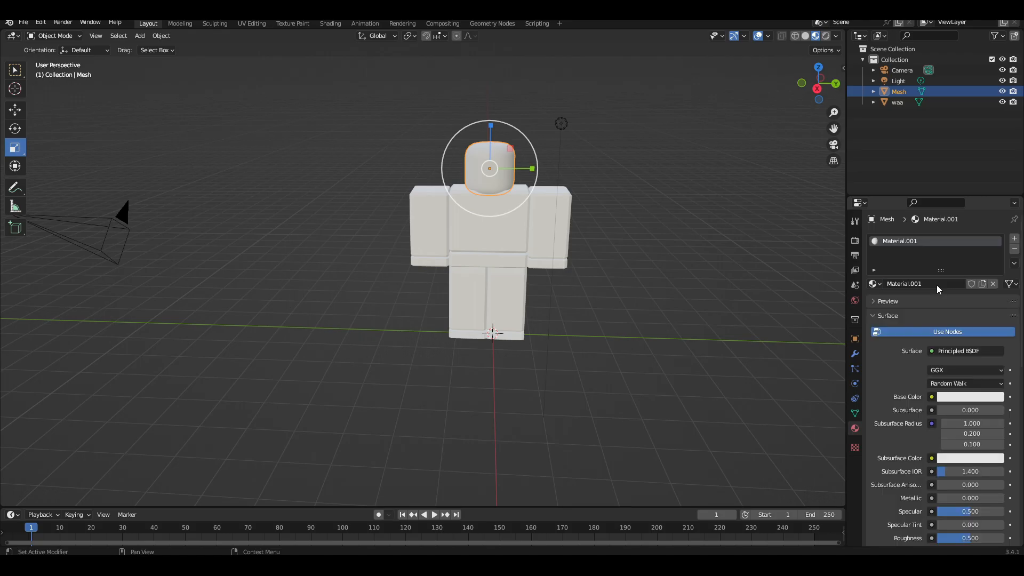
click(686, 92)
click(689, 97)
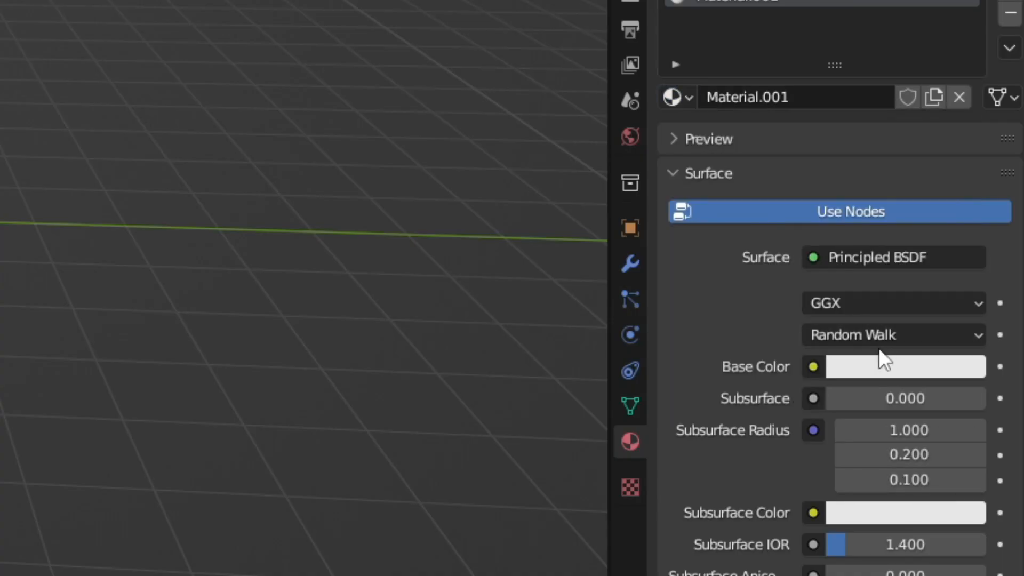
Assign an Image Texture to the base color of the head's material.
click(813, 367)
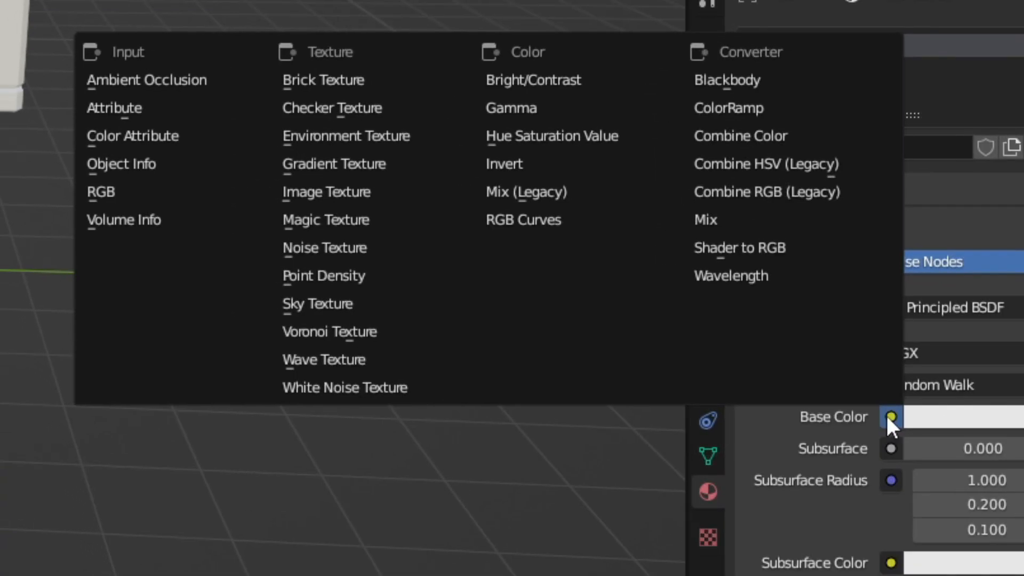
click(318, 196)
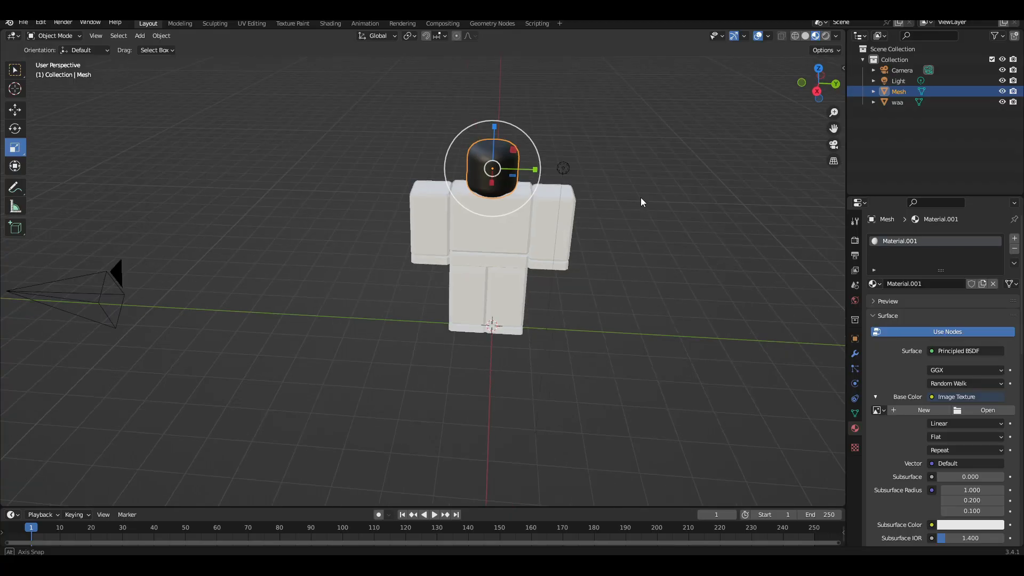
middle_drag(519, 159, 631, 249)
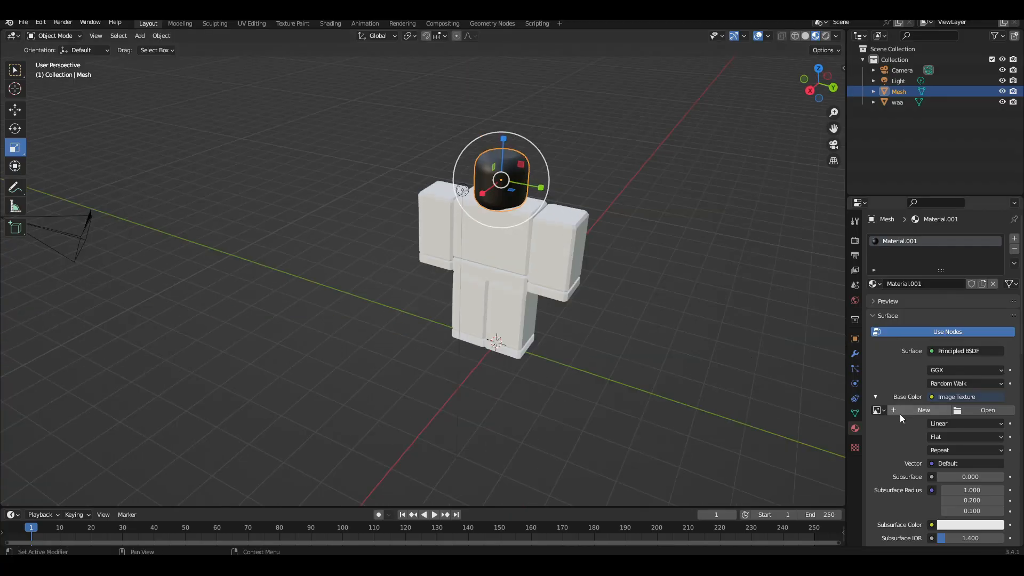
Create a new 1024 x 1024 px image named Texture with a tan fill color for the head's base color.
click(907, 411)
click(911, 431)
text(Texture)
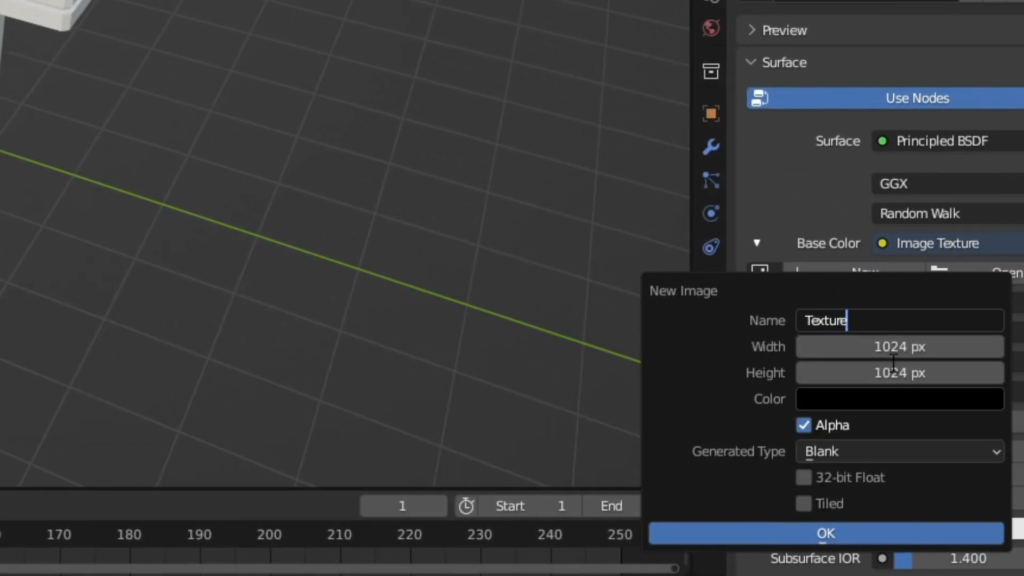
click(875, 400)
click(892, 398)
mouse_move(980, 209)
mouse_down()
mouse_move(986, 58)
mouse_move(986, 95)
mouse_up()
mouse_move(881, 143)
mouse_down()
mouse_move(883, 178)
mouse_move(886, 101)
mouse_move(826, 175)
mouse_up()
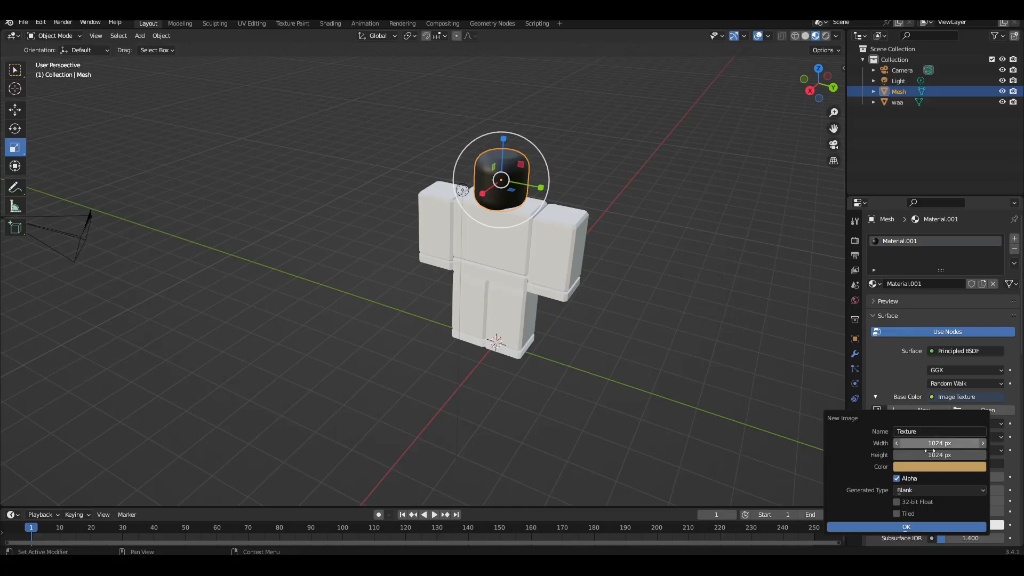
click(914, 527)
middle_drag(622, 188, 582, 176)
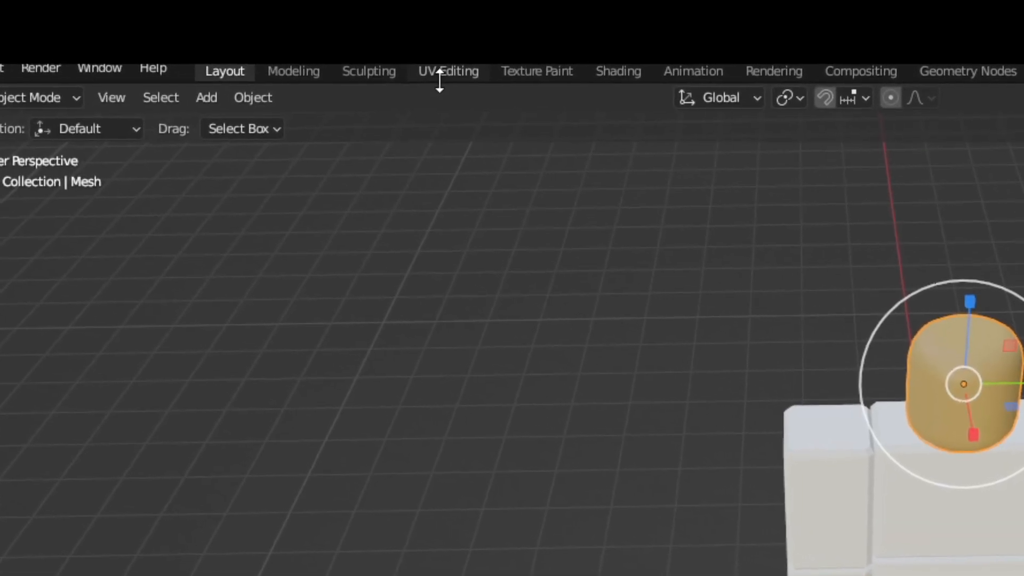
Open the Texture Paint workspace and select the Draw brush for painting on the head.
click(452, 75)
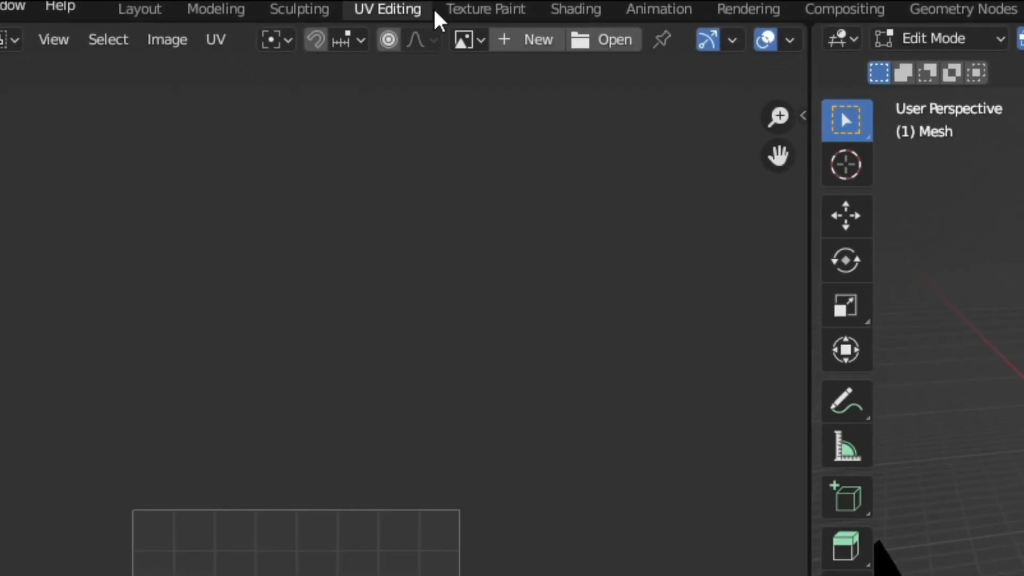
click(450, 10)
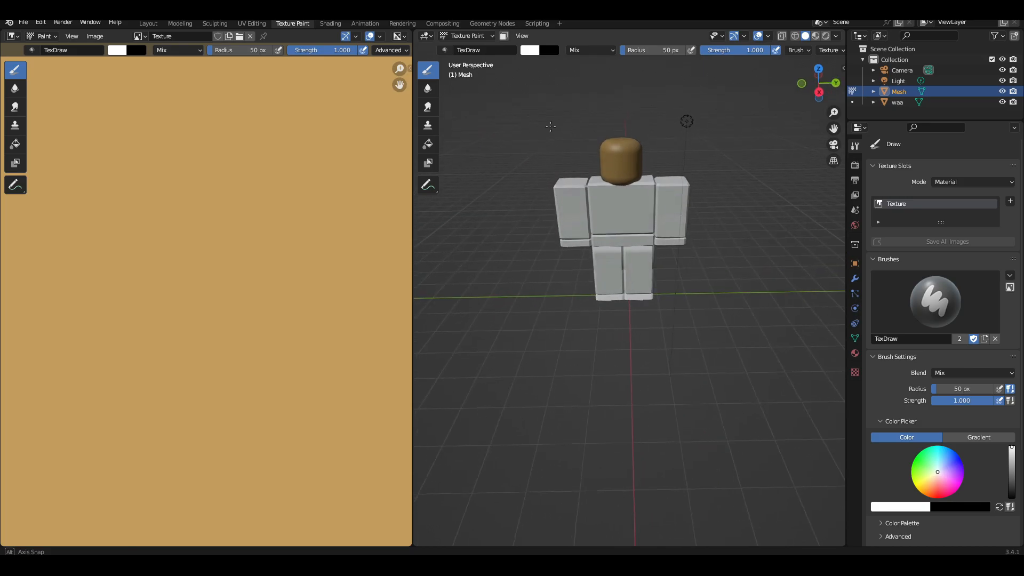
scroll(587, 113, up, 4)
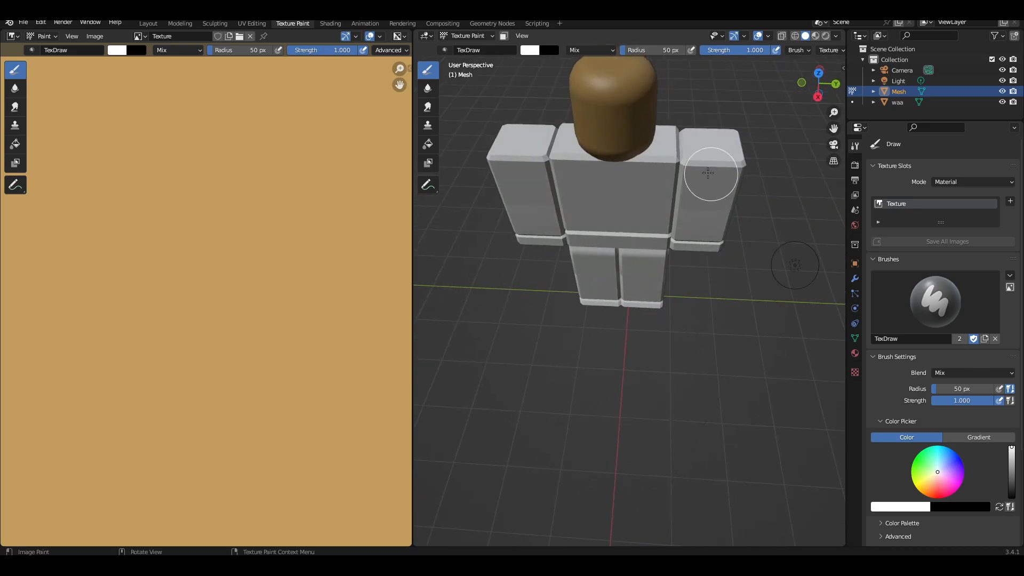
click(428, 88)
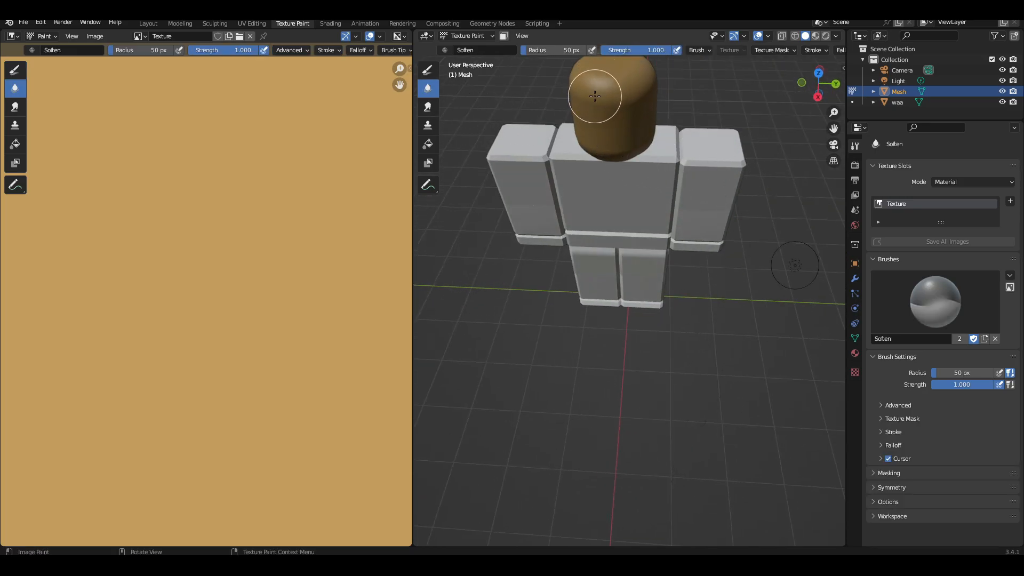
click(429, 70)
middle_drag(575, 110, 480, 115)
Paint white test strokes for two eyes and a mouth on the side of the head.
drag(634, 138, 663, 115)
mouse_move(714, 143)
middle_down()
mouse_move(707, 115)
mouse_move(703, 163)
middle_up()
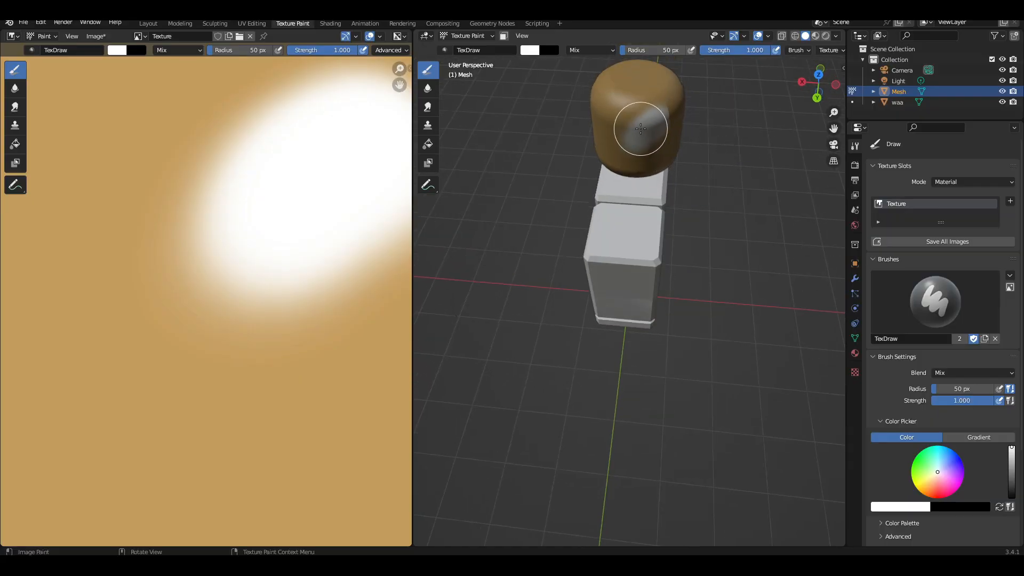
mouse_move(817, 155)
middle_down()
mouse_move(739, 150)
mouse_move(674, 163)
mouse_move(704, 169)
mouse_move(442, 231)
middle_up()
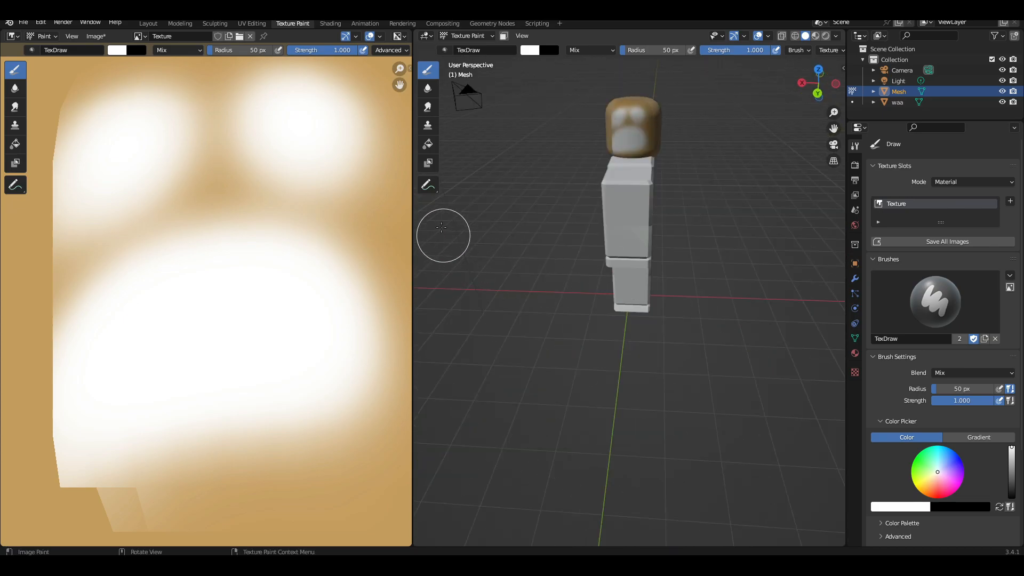
middle_drag(704, 222, 729, 242)
Undo the white paint strokes on the head and return to the Layout workspace.
key(ctrl+z)
key(ctrl+z)
key(ctrl+z)
middle_drag(602, 107, 635, 123)
mouse_move(585, 147)
middle_down()
mouse_move(631, 143)
mouse_move(576, 160)
middle_up()
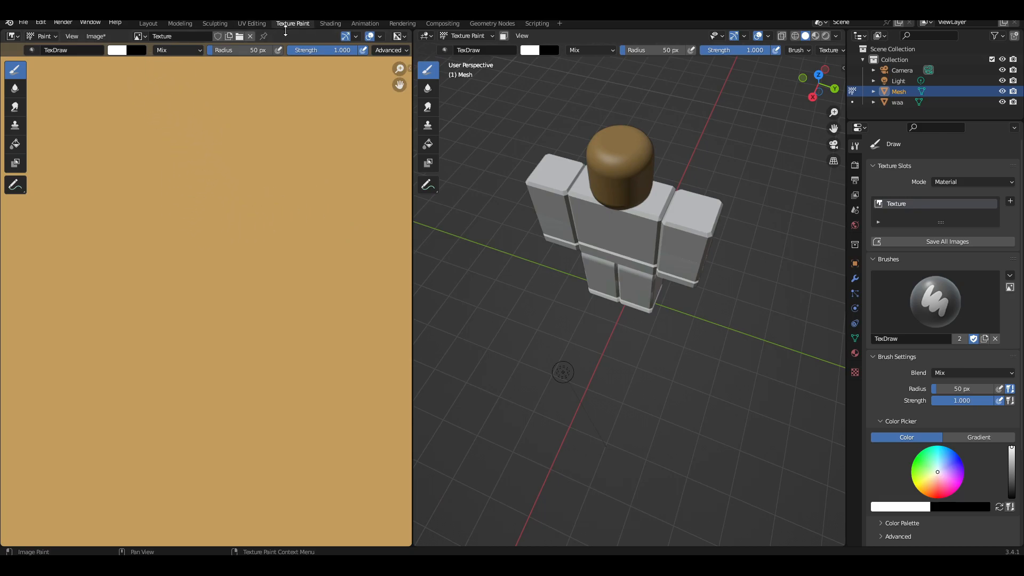
click(148, 24)
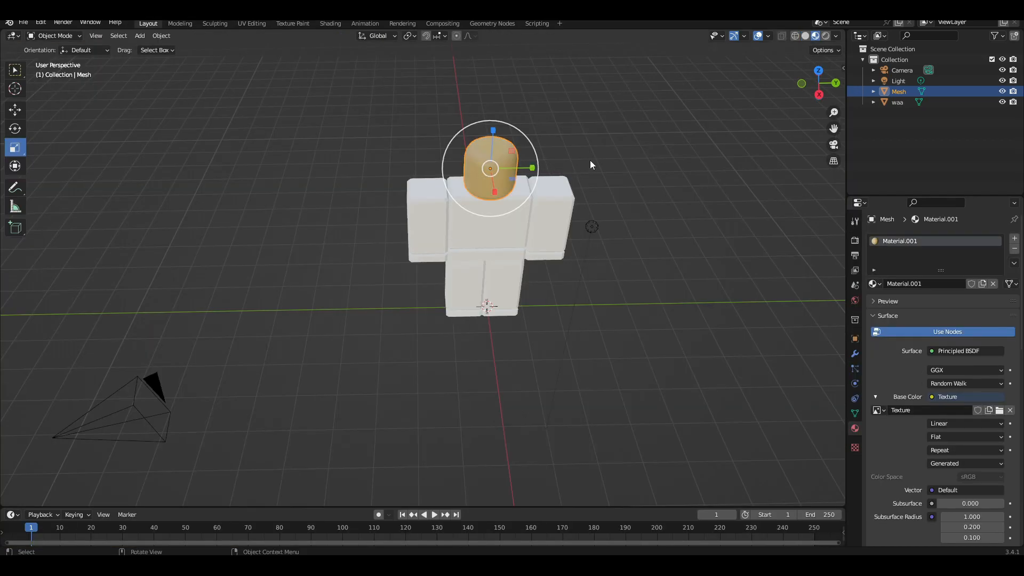
Export the head mesh as a Wavefront (.obj) file.
click(518, 69)
click(606, 92)
click(23, 22)
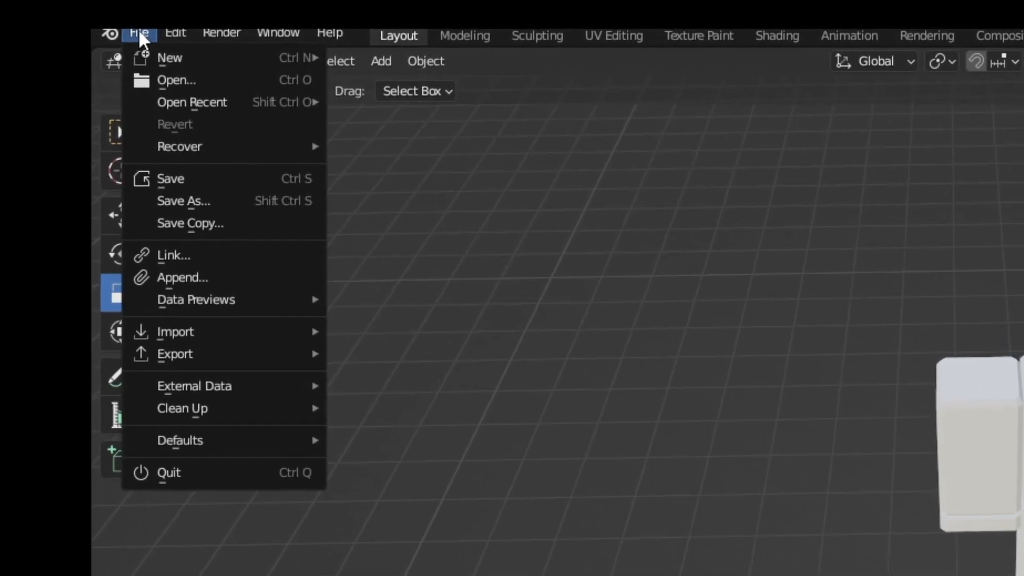
mouse_move(160, 353)
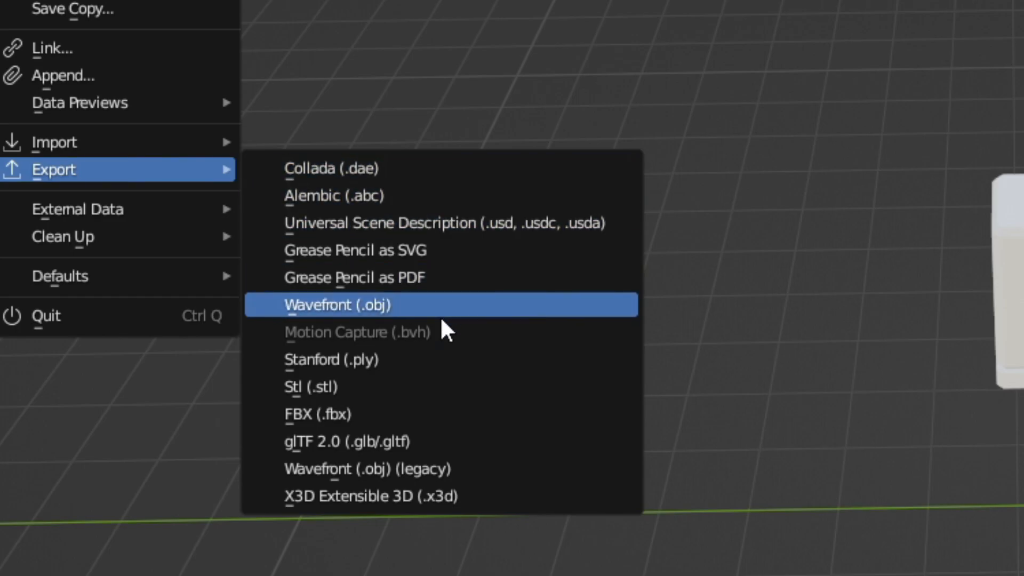
click(384, 309)
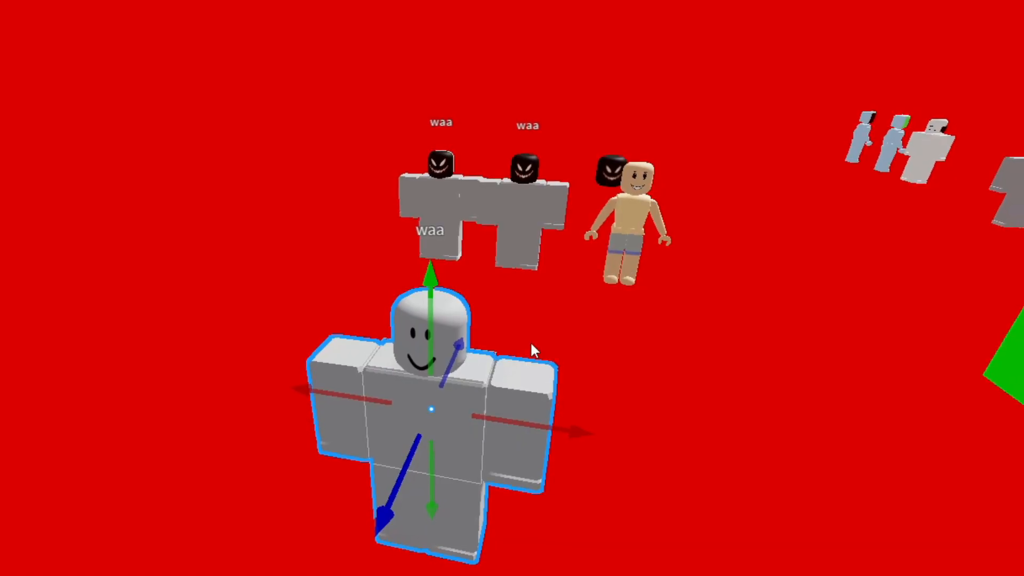
Switch to Roblox Studio and insert a new MeshPart into the workspace.
click(678, 138)
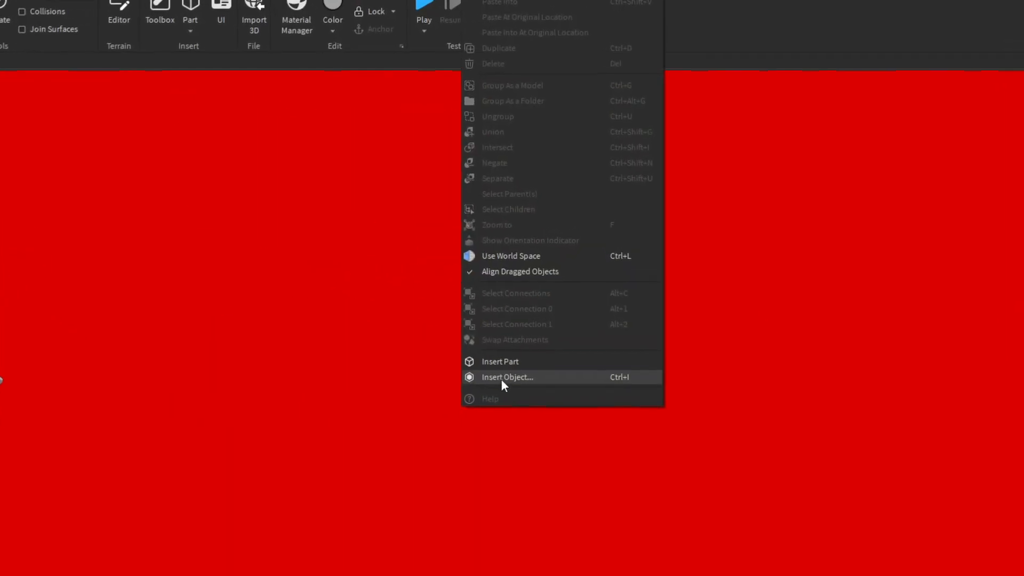
click(502, 378)
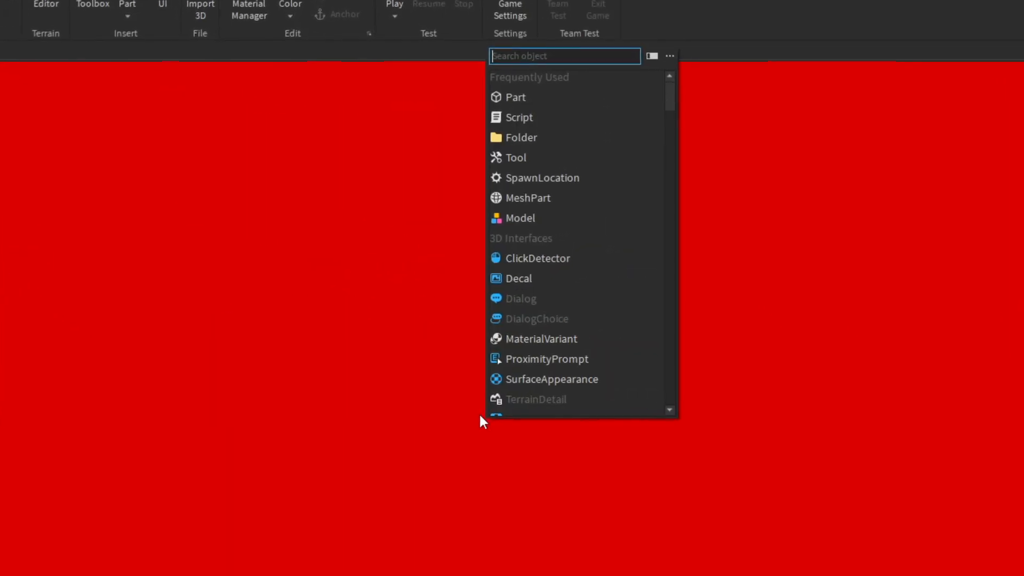
text(mesh)
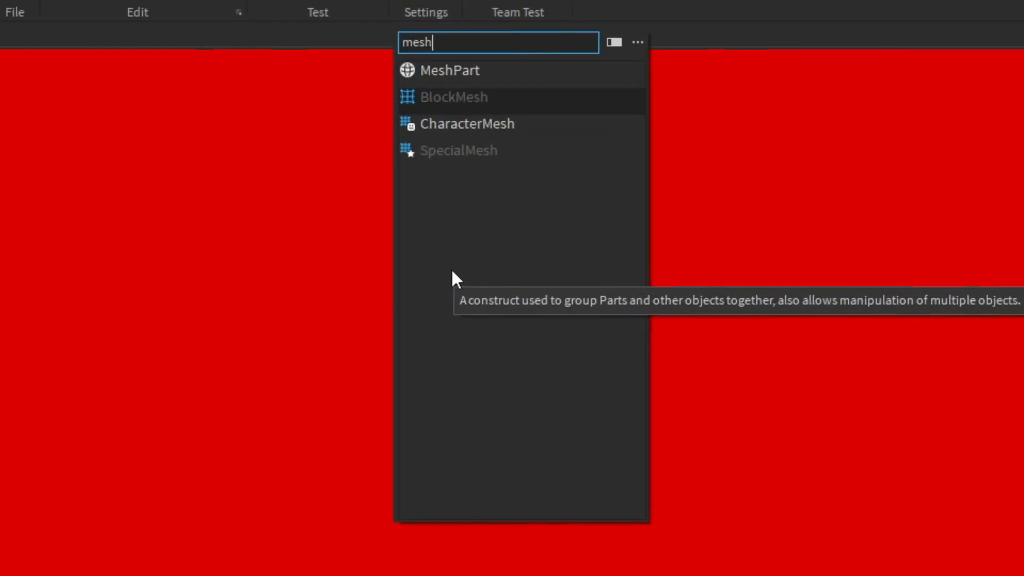
click(483, 90)
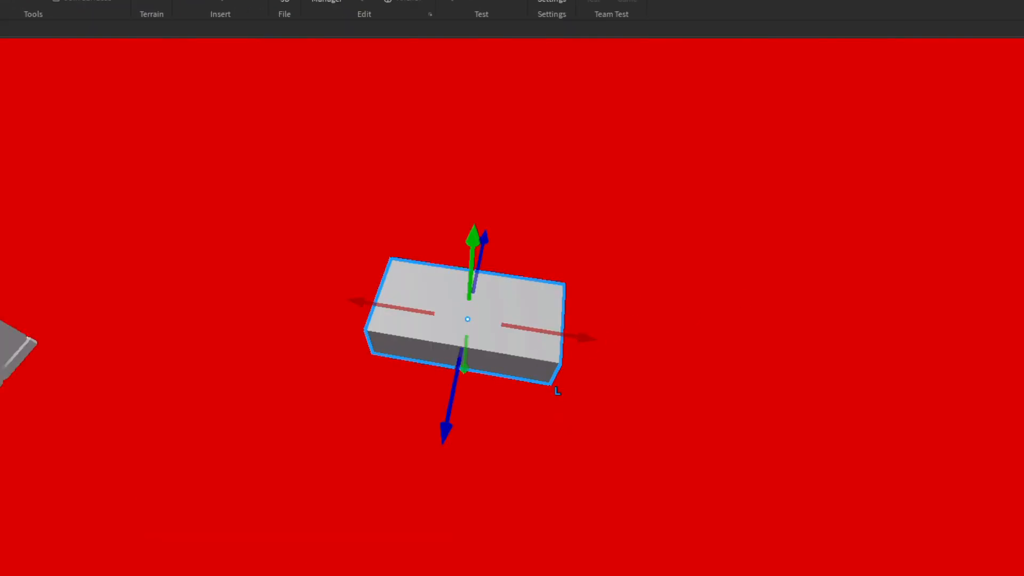
Load the exported head mesh as the MeshPart's MeshId, declining to move it to the file's location data.
click(872, 345)
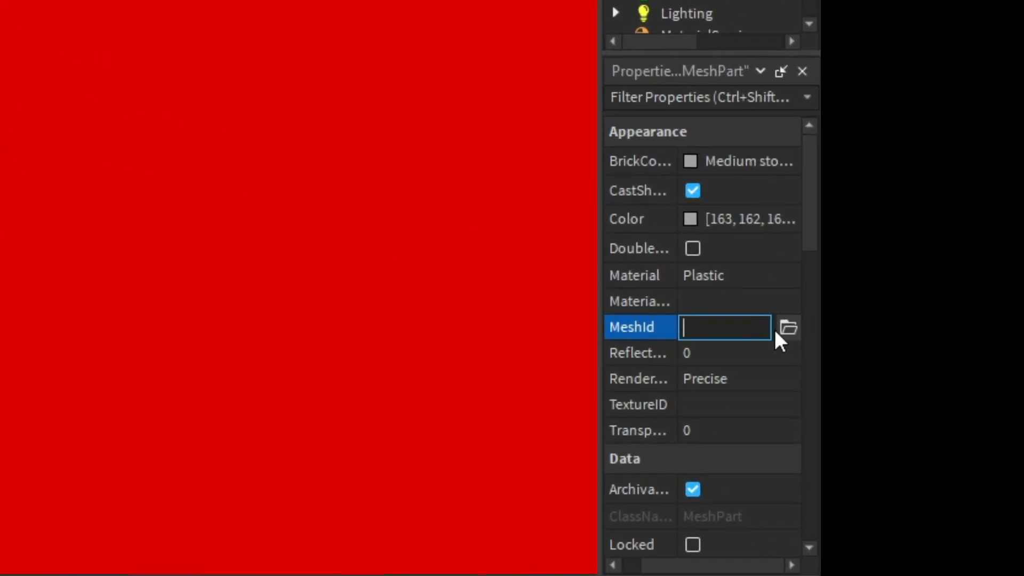
click(788, 329)
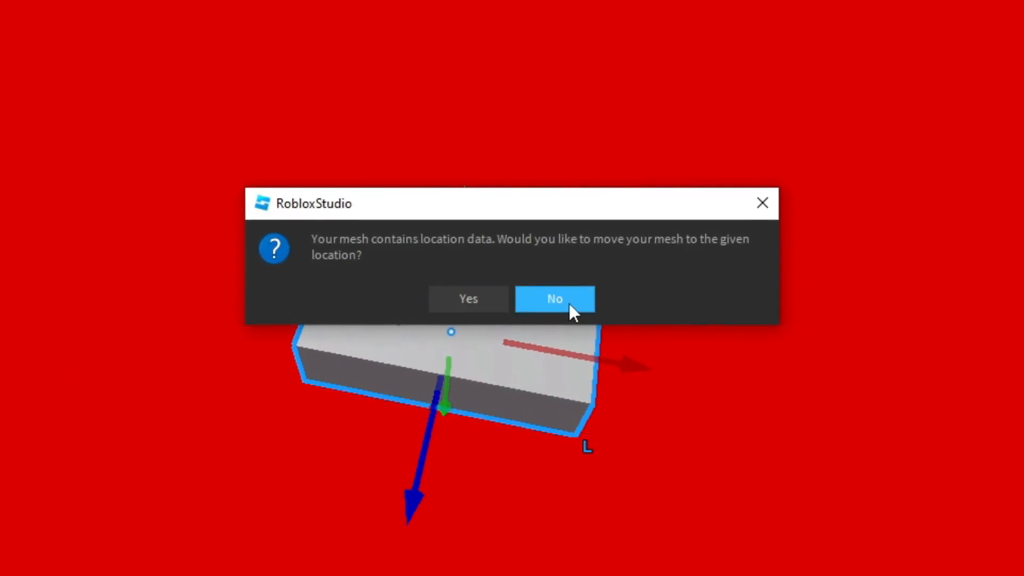
click(568, 303)
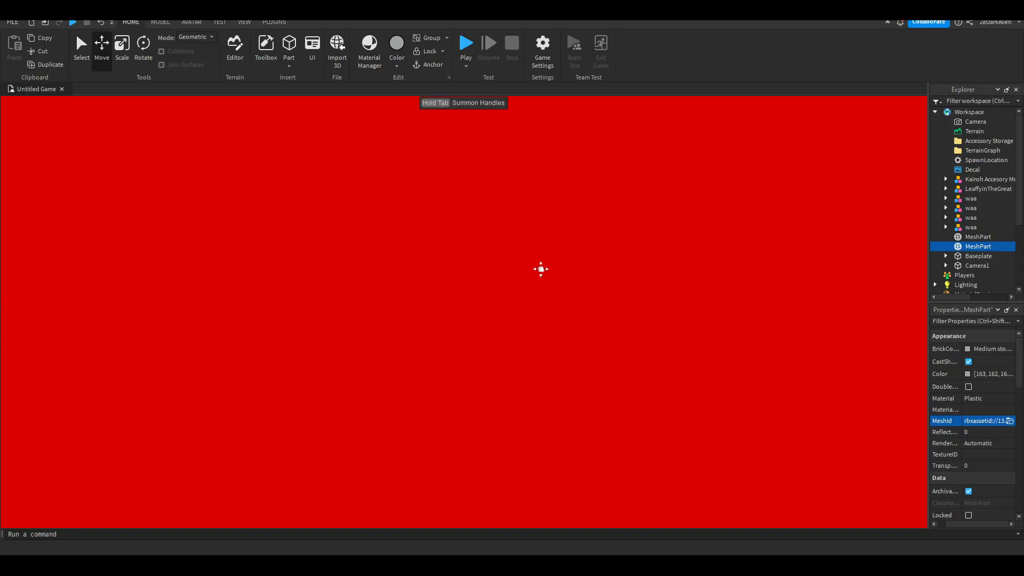
Move the imported head mesh directly above the head of the front waa rig.
right_drag(541, 267, 631, 265)
click(621, 245)
scroll(623, 261, up, 4)
drag(506, 278, 482, 311)
scroll(483, 307, down, 3)
right_drag(482, 311, 487, 313)
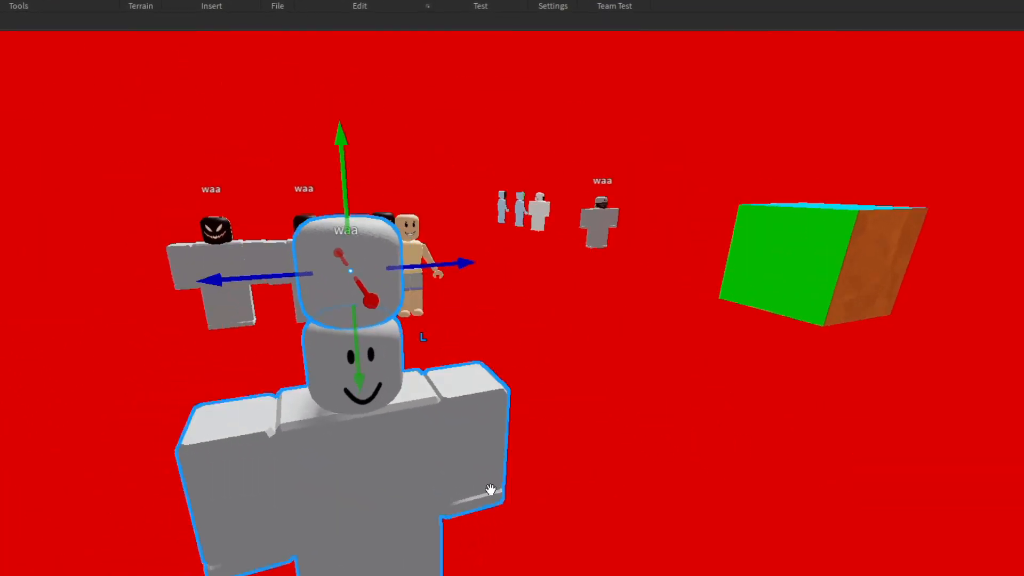
scroll(495, 439, up, 3)
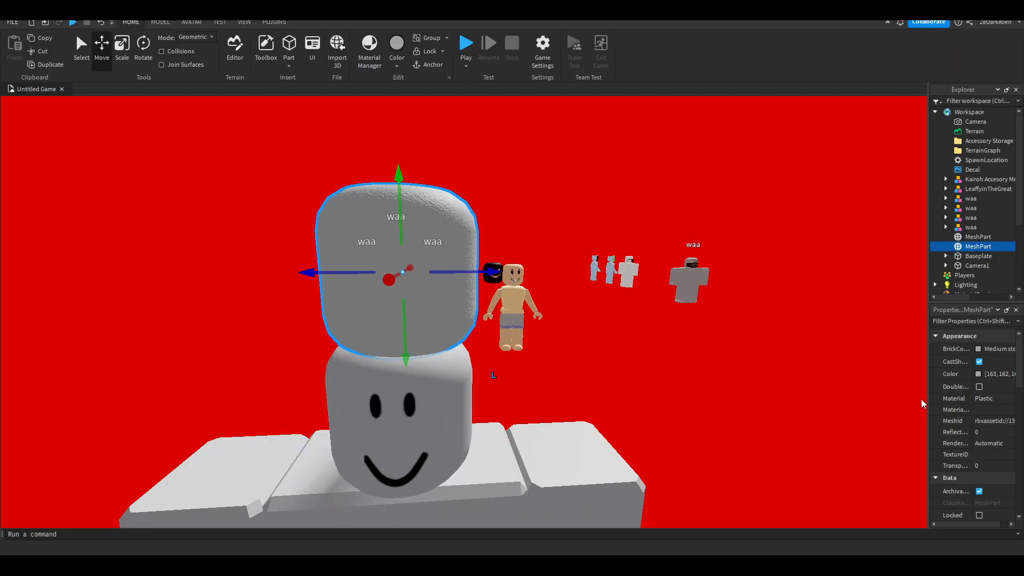
Set the mesh part's CFrame position to the position of the waa rig's Head so the mesh covers it.
click(432, 397)
scroll(995, 412, down, 3)
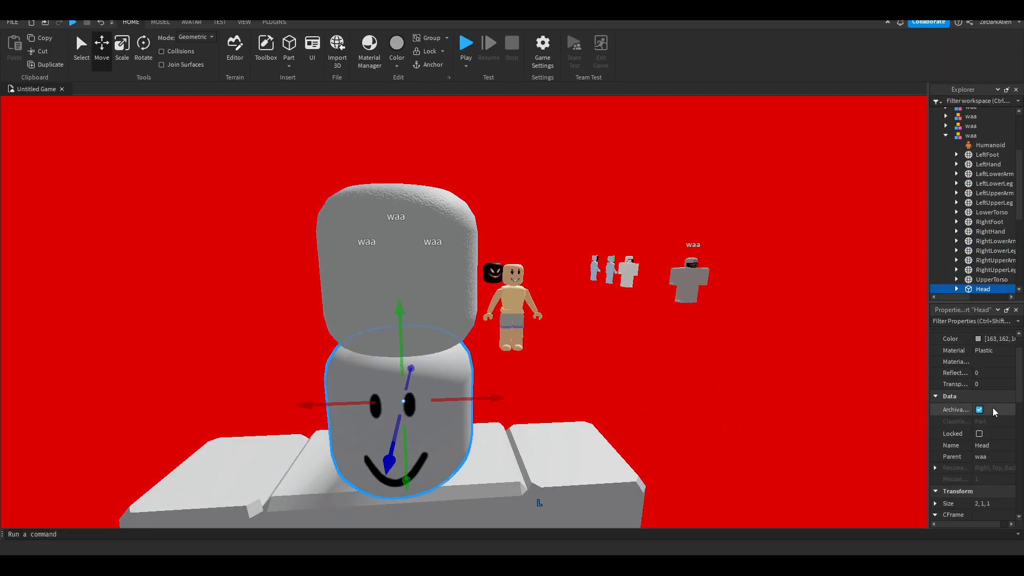
scroll(1003, 483, down, 3)
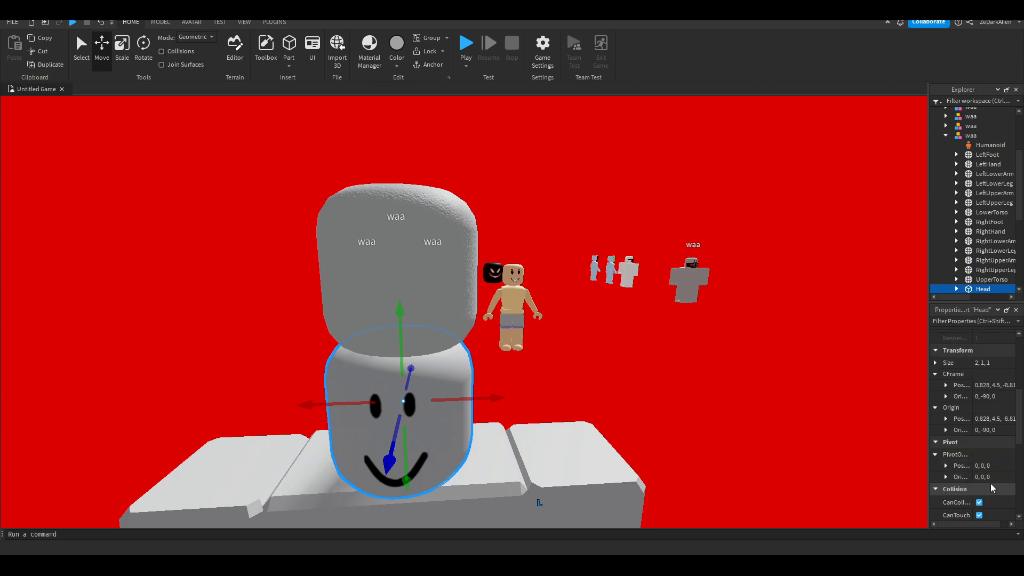
click(734, 389)
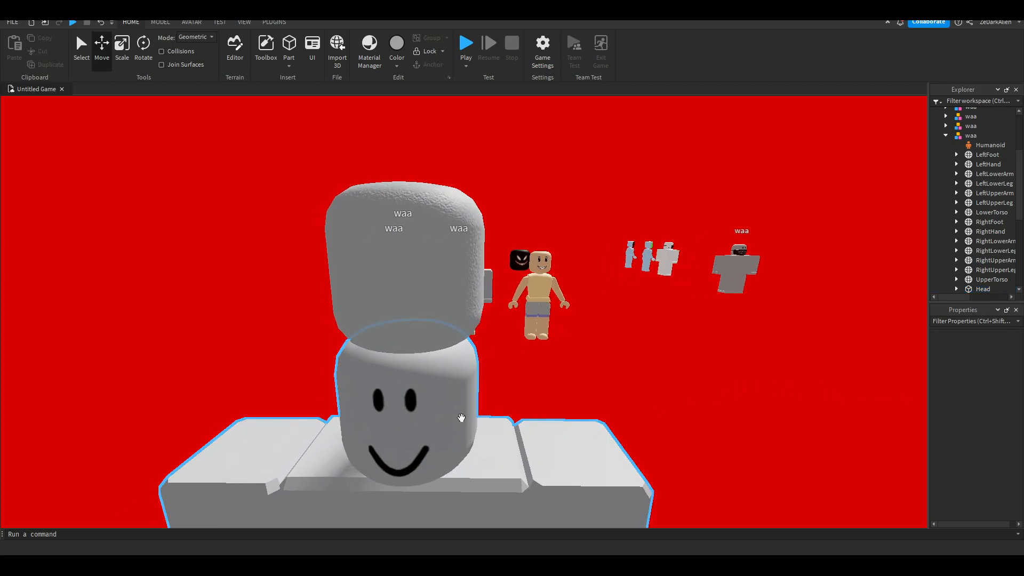
click(418, 279)
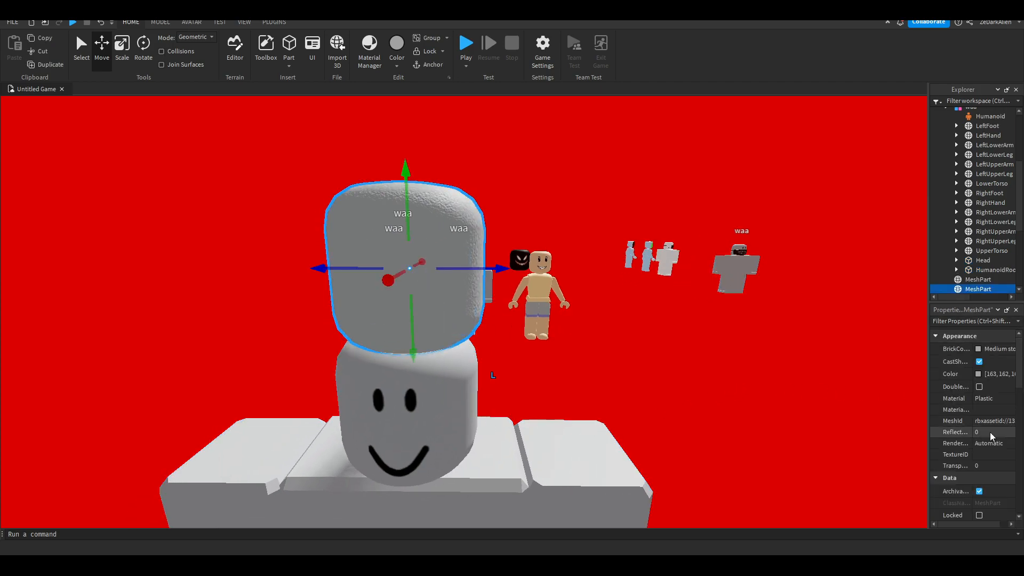
scroll(999, 453, down, 6)
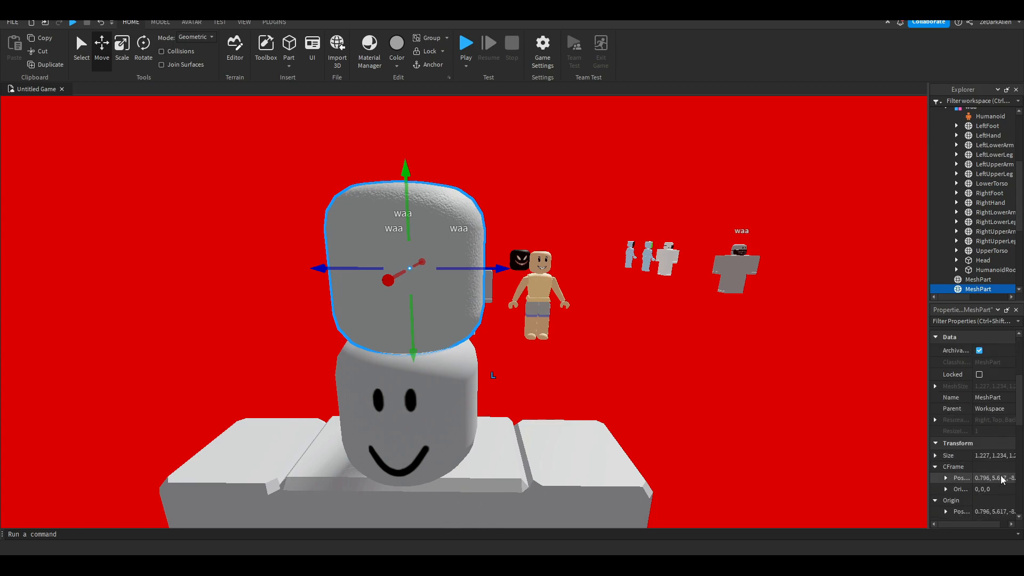
key(Return)
click(686, 450)
right_drag(586, 382, 430, 356)
scroll(432, 358, up, 1)
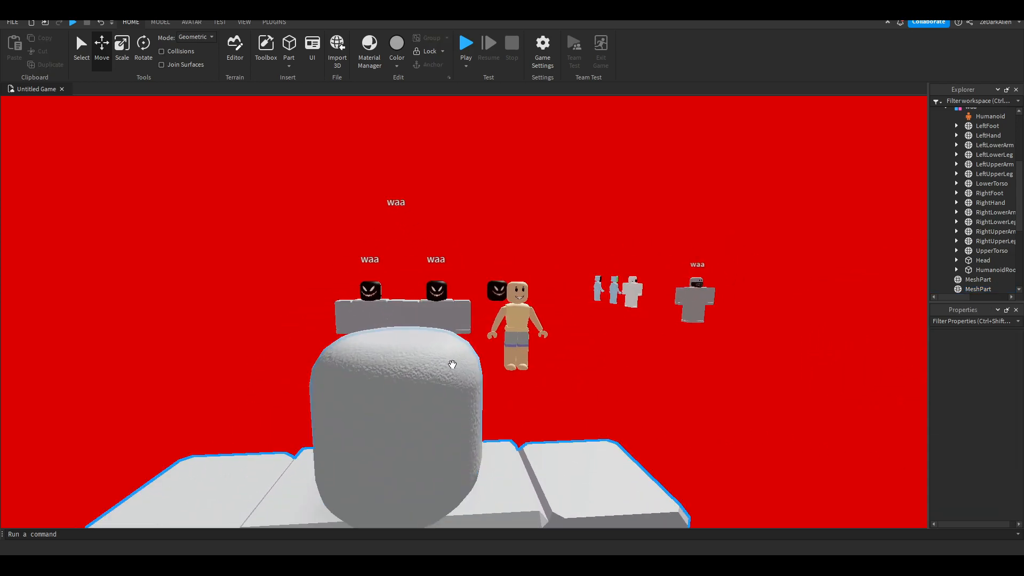
Apply the ZeDark Face Cropped image as the head mesh's TextureID and view the face from the front.
click(450, 366)
right_drag(688, 368, 647, 350)
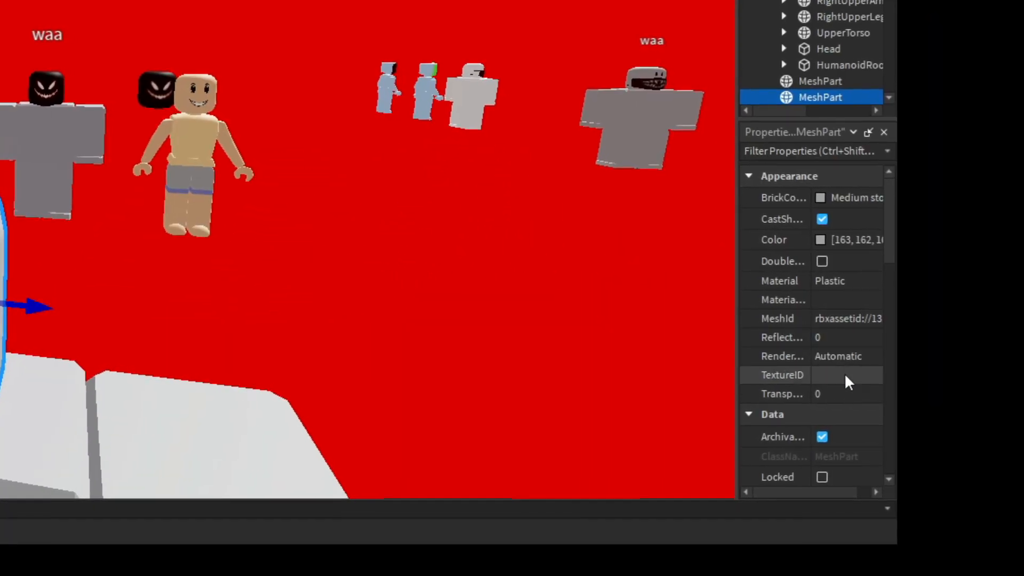
click(987, 455)
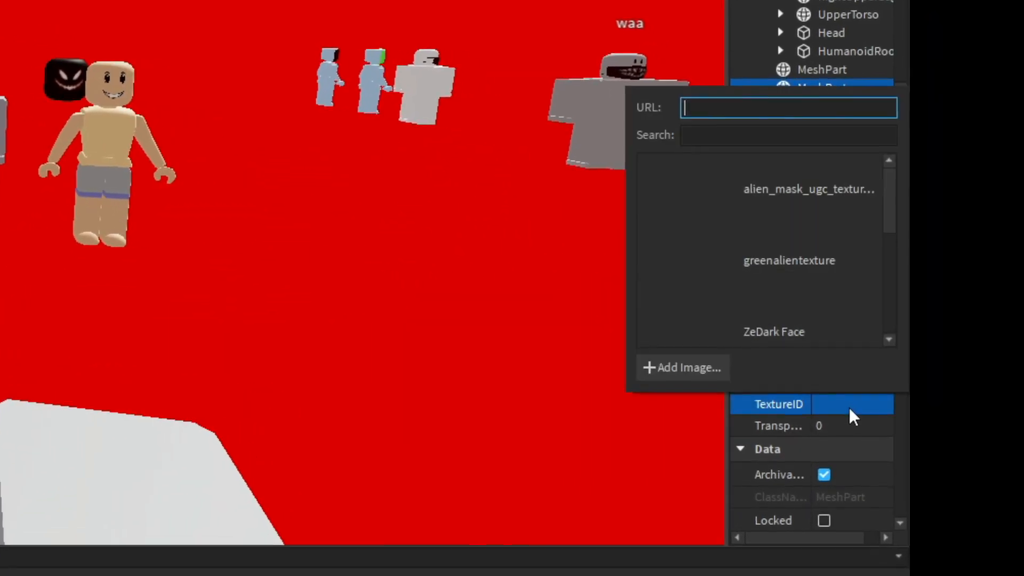
scroll(836, 319, down, 5)
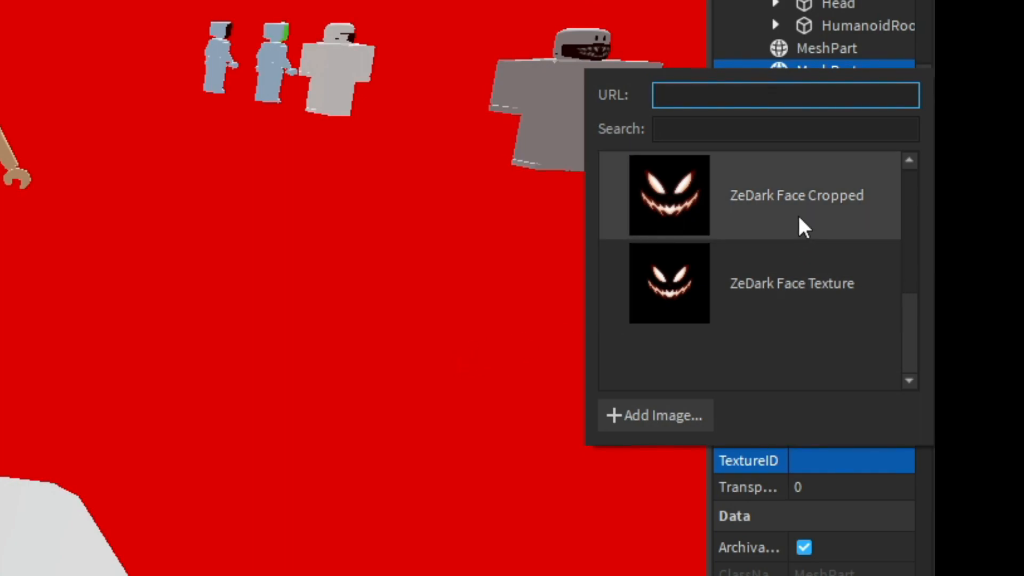
click(799, 217)
right_drag(82, 349, 67, 355)
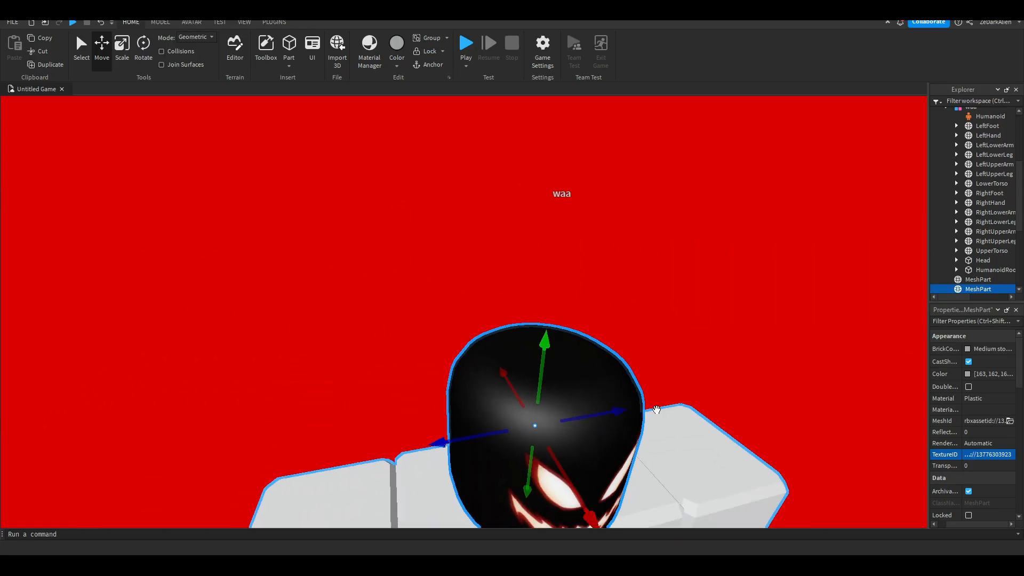
click(657, 410)
right_drag(657, 409, 354, 101)
click(327, 98)
click(277, 21)
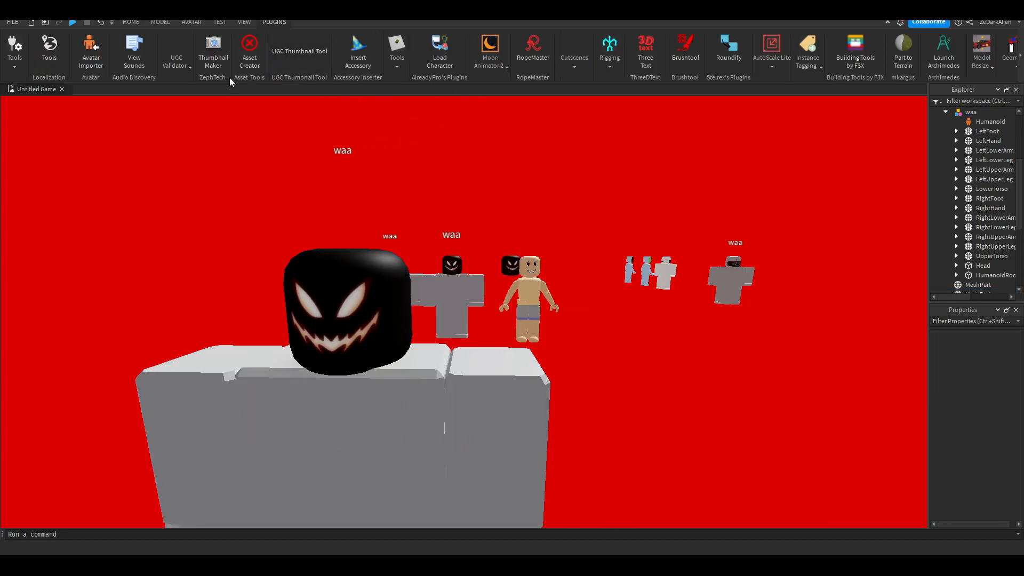
click(252, 53)
click(250, 49)
click(354, 259)
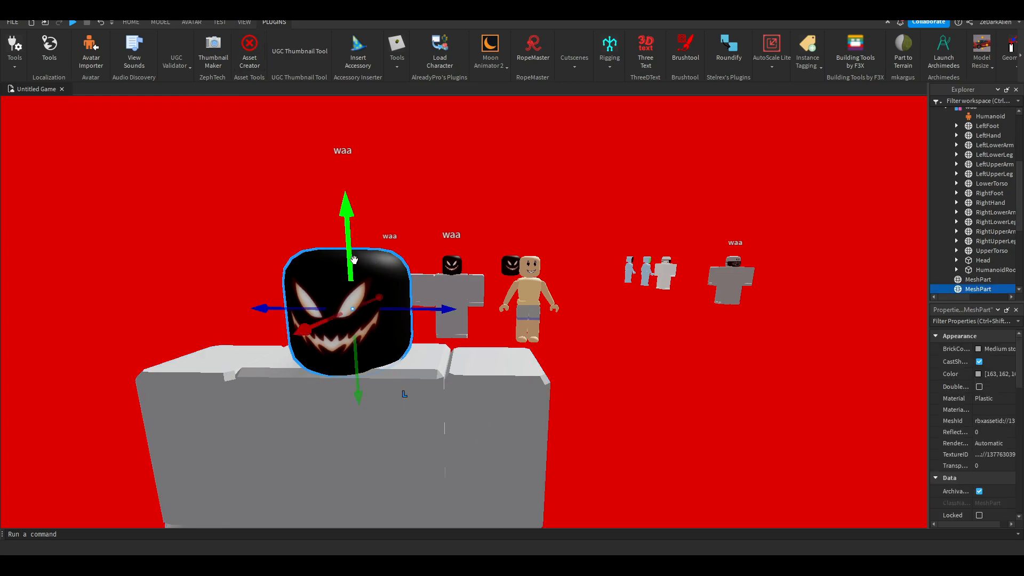
Search the Toolbox's plugins for "asset creator".
click(244, 23)
click(78, 52)
click(21, 126)
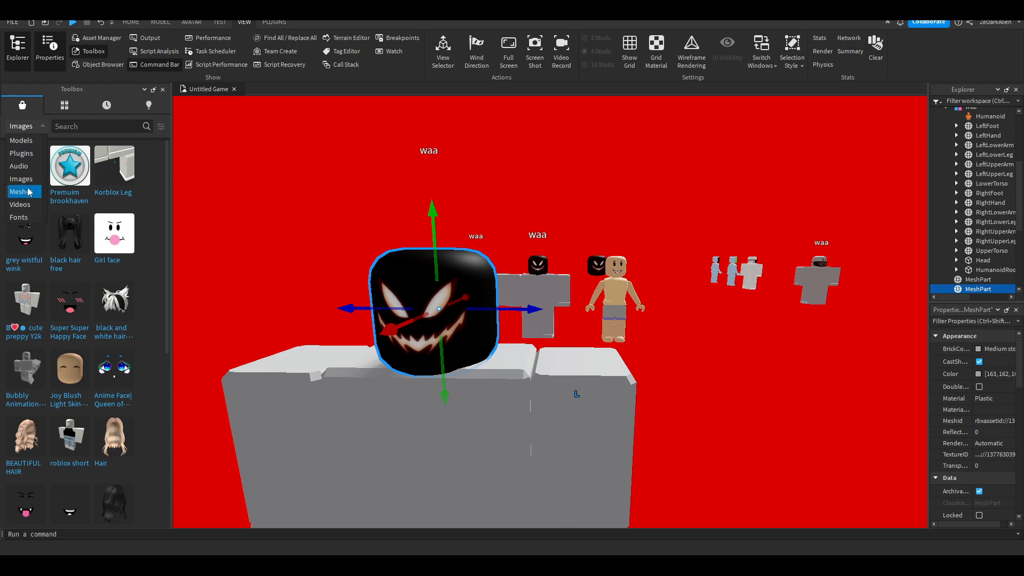
click(25, 154)
click(65, 126)
text(asset creator)
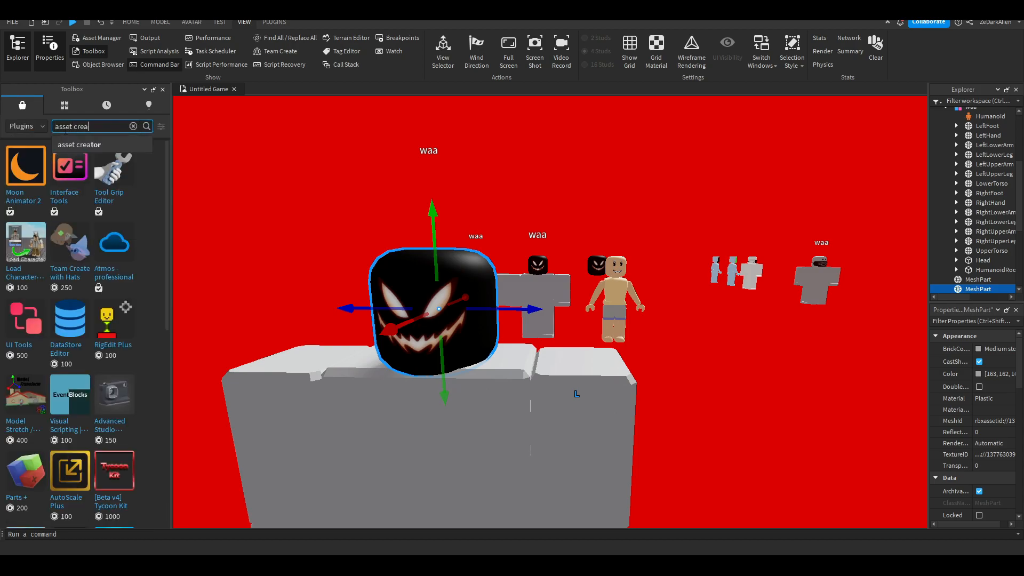
key(Return)
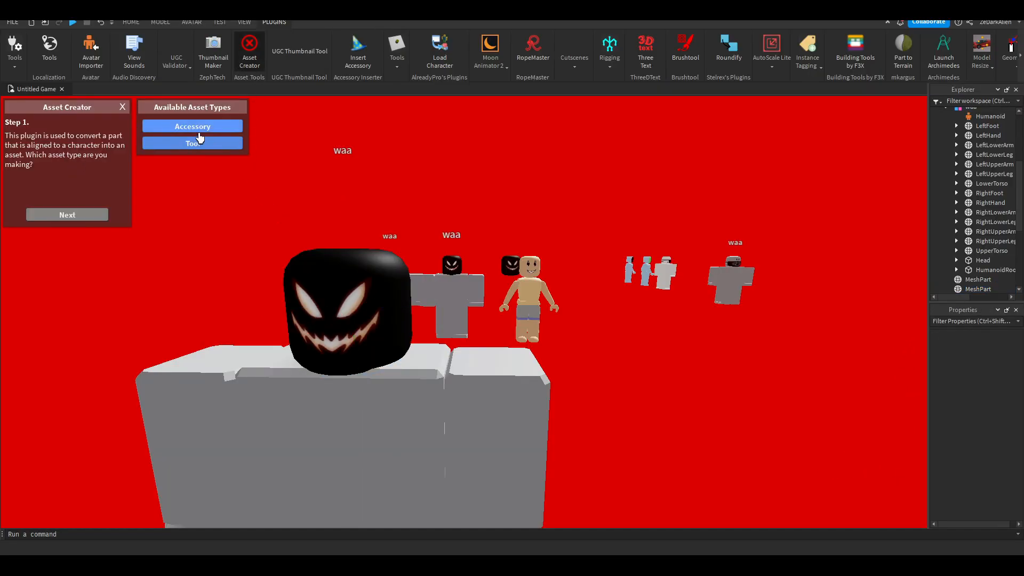
Start an Accessory in Asset Creator, picking the head as its part and the waa rig as the aligned character.
click(65, 214)
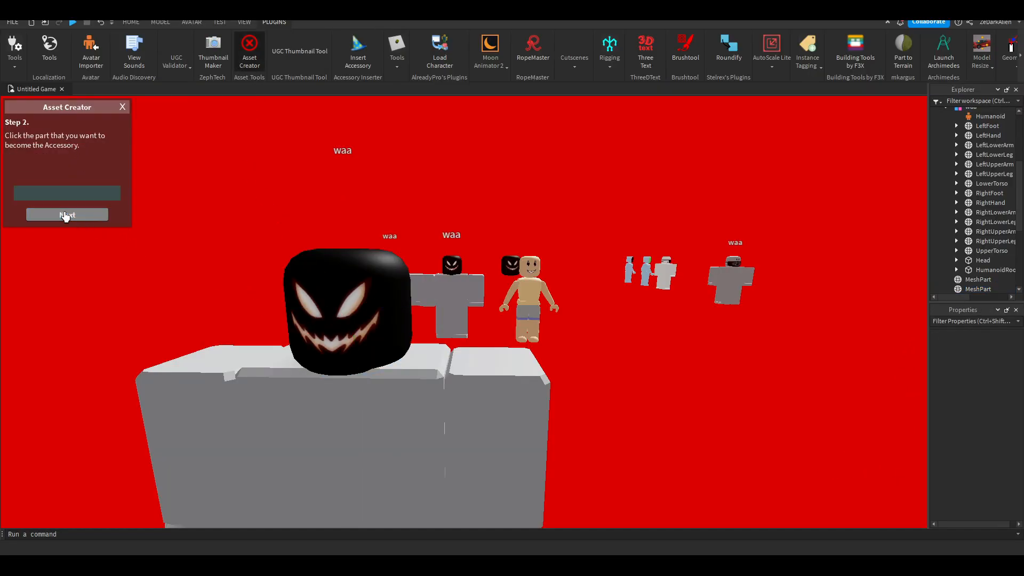
click(385, 280)
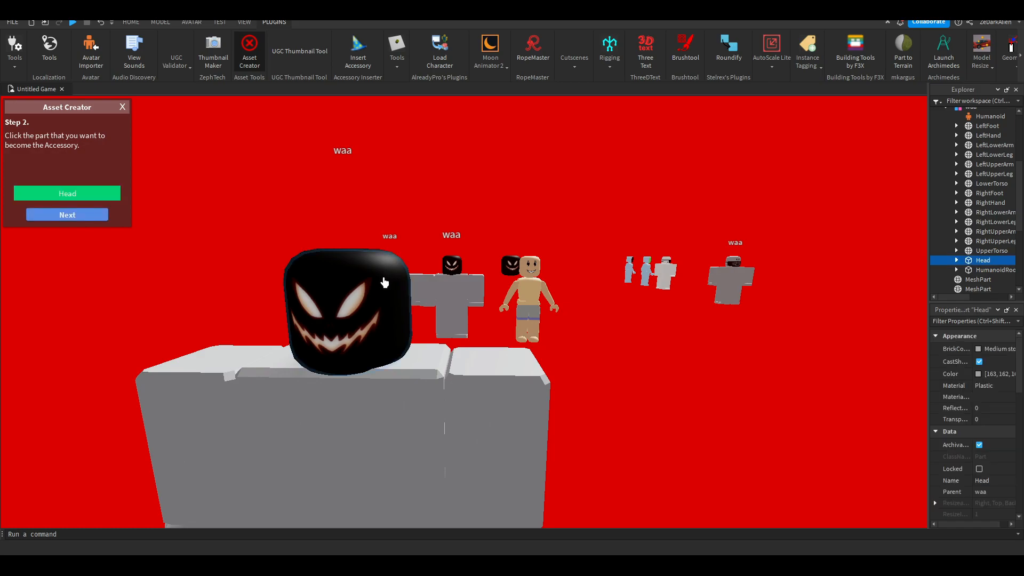
click(102, 219)
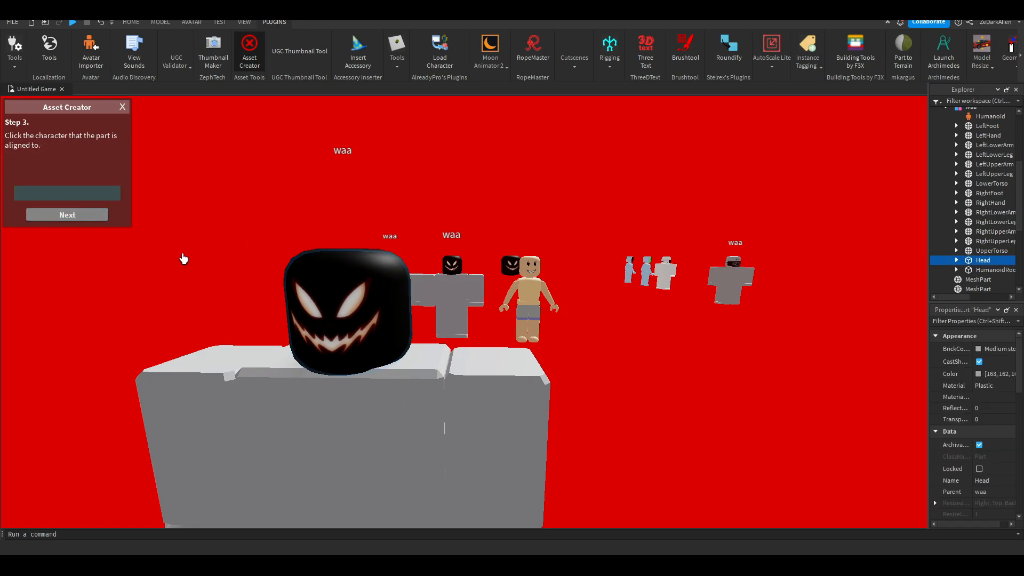
click(381, 434)
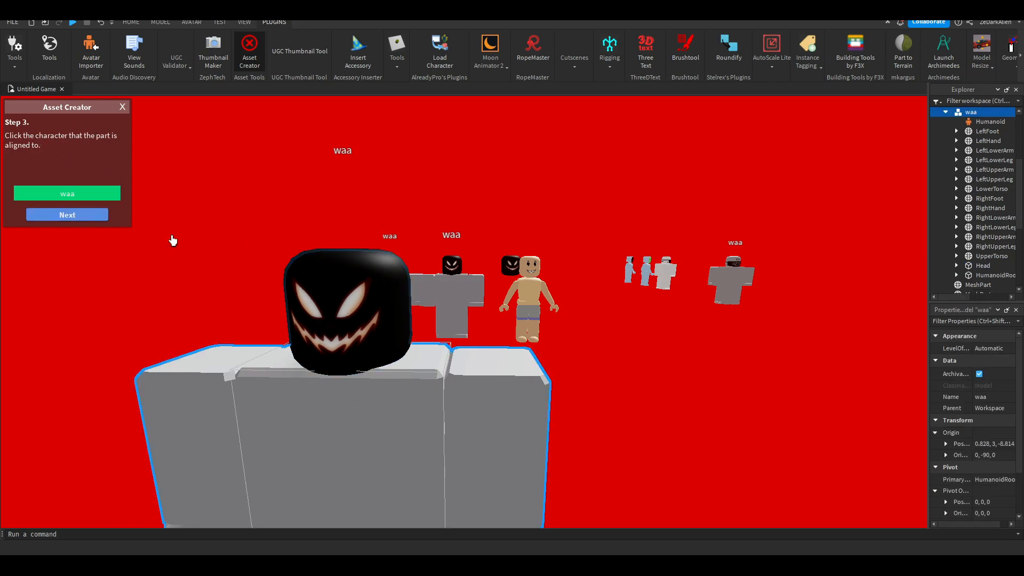
click(88, 218)
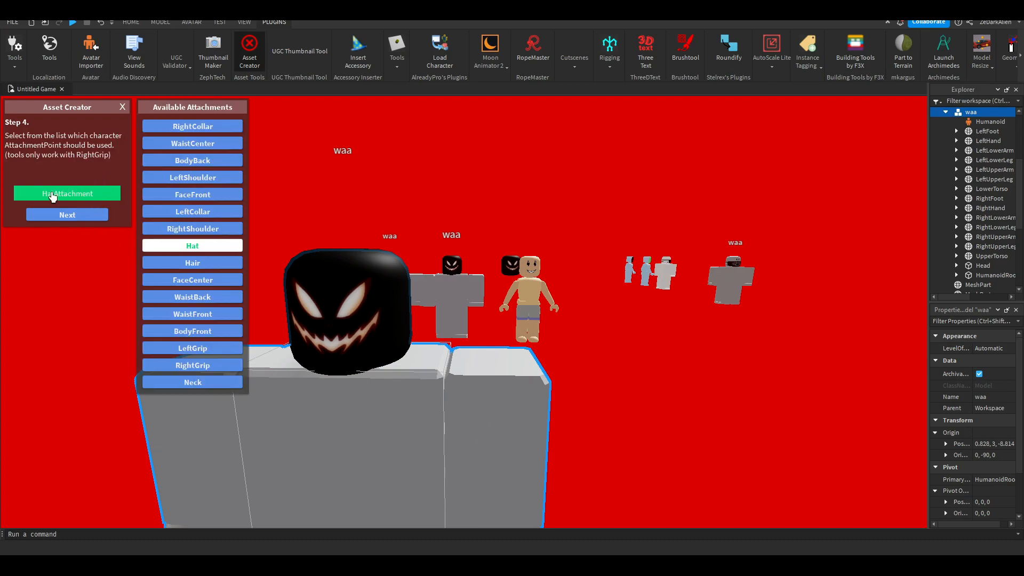
Use the Hat attachment point and the Classic character type, and generate the accessory.
click(80, 218)
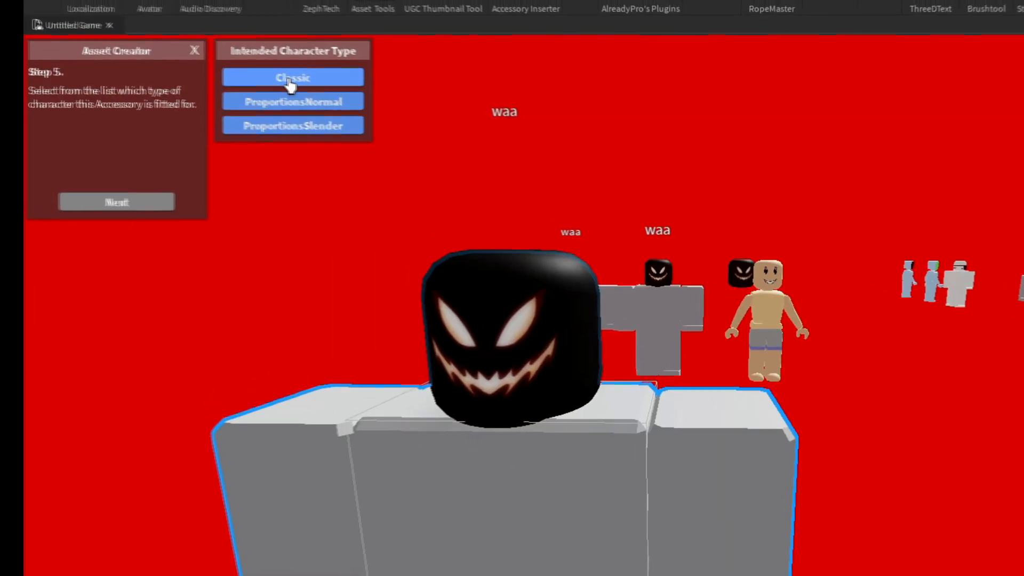
click(193, 126)
click(67, 215)
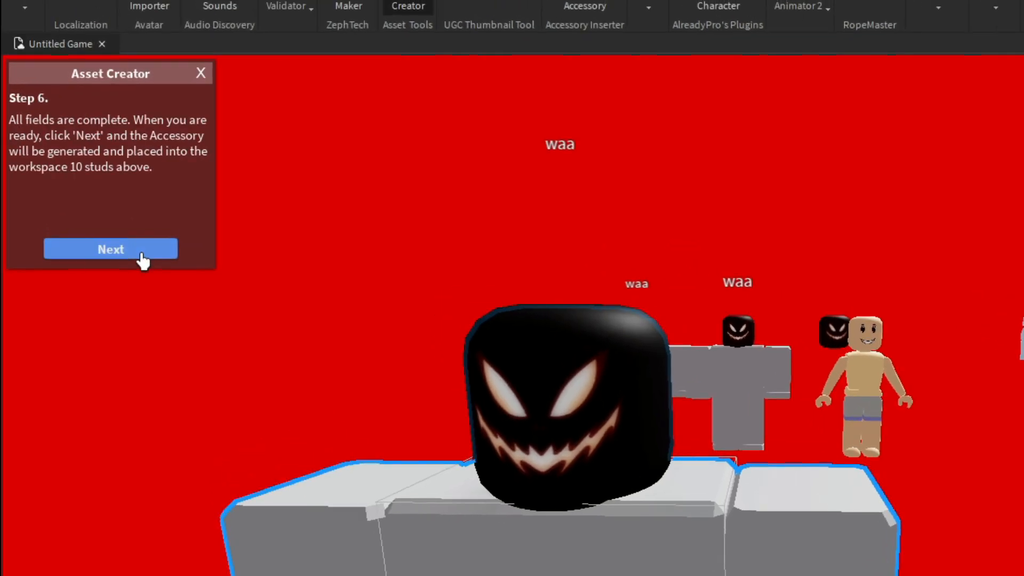
click(141, 254)
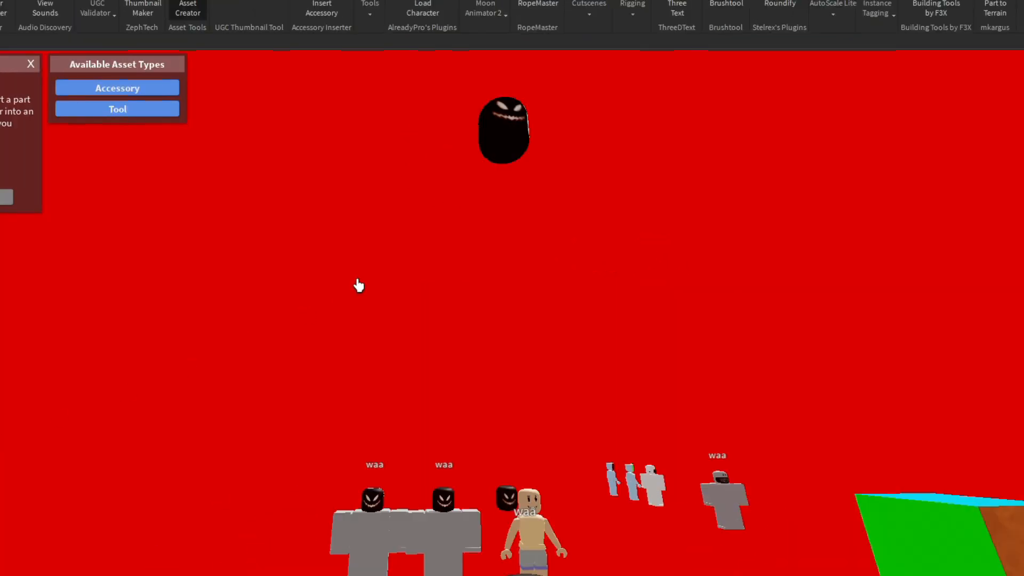
Close Asset Creator and locate the generated accessory floating above the rigs.
right_drag(629, 363, 644, 347)
scroll(644, 348, down, 2)
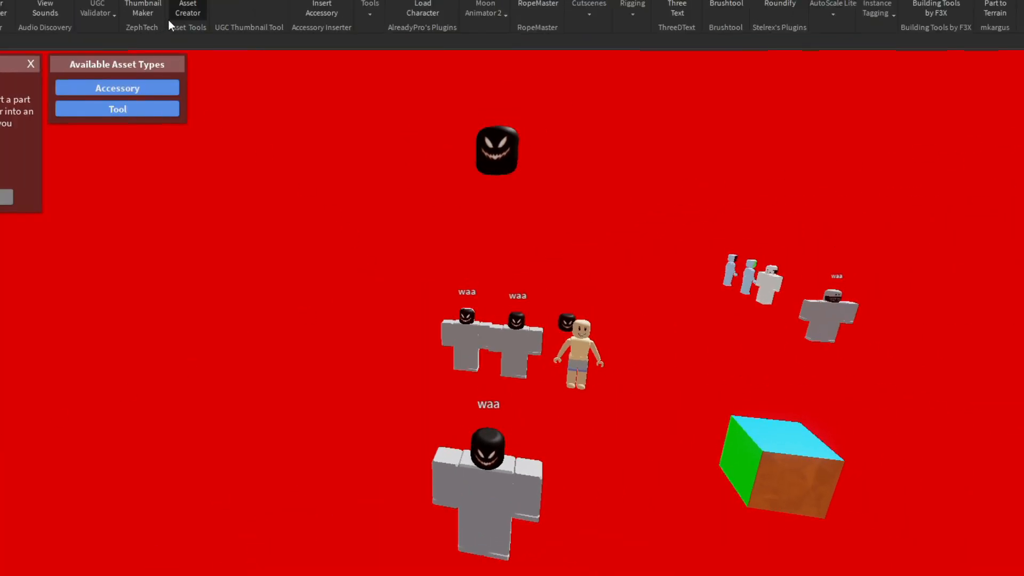
click(406, 7)
scroll(564, 174, up, 2)
click(520, 94)
key(f)
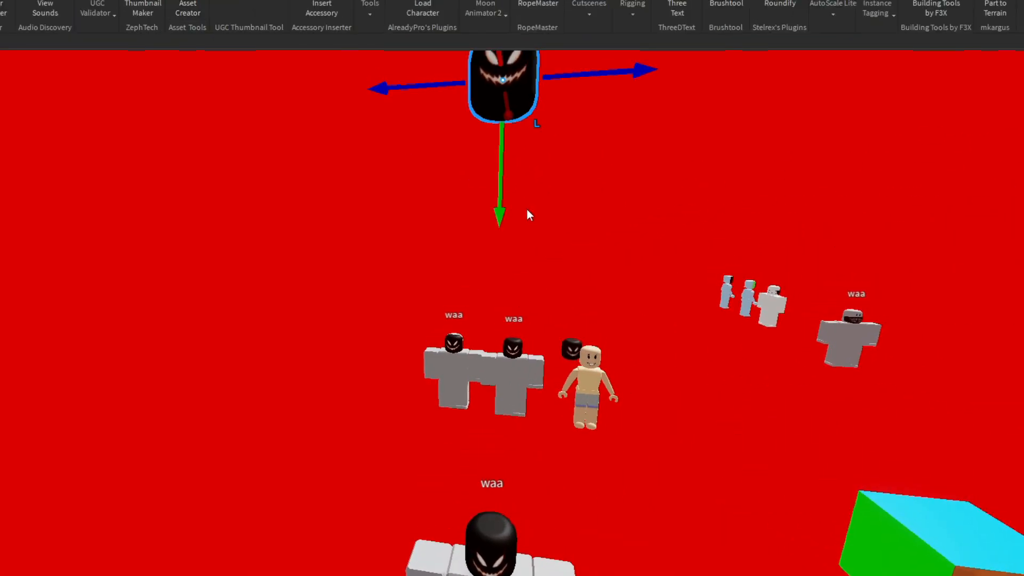
scroll(741, 249, up, 4)
scroll(910, 250, down, 2)
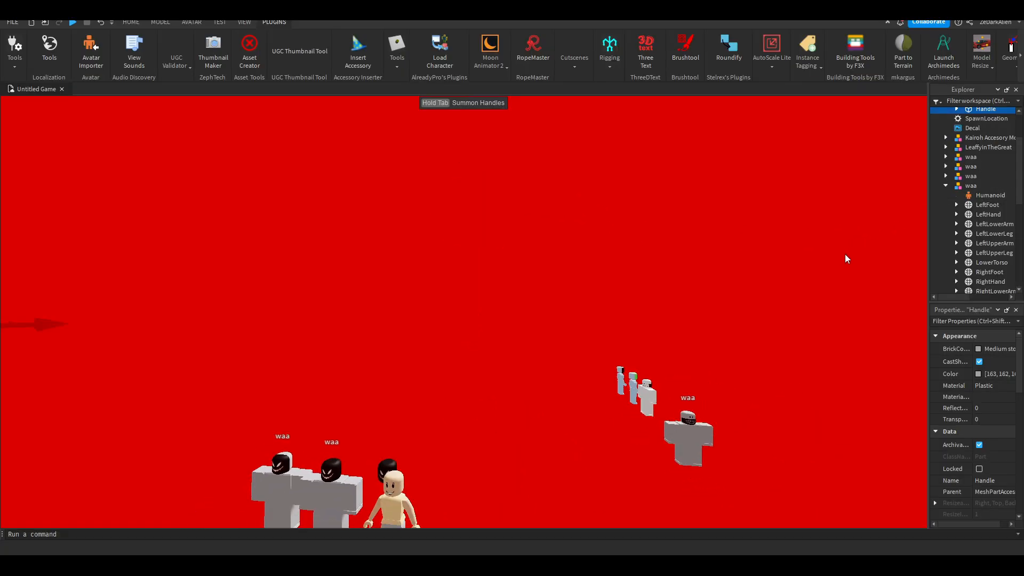
scroll(1003, 197, up, 2)
Move the waa rig away from the original head mesh and parent the generated MeshPartAccessory to that rig.
click(969, 230)
key(f)
drag(523, 366, 361, 387)
click(505, 133)
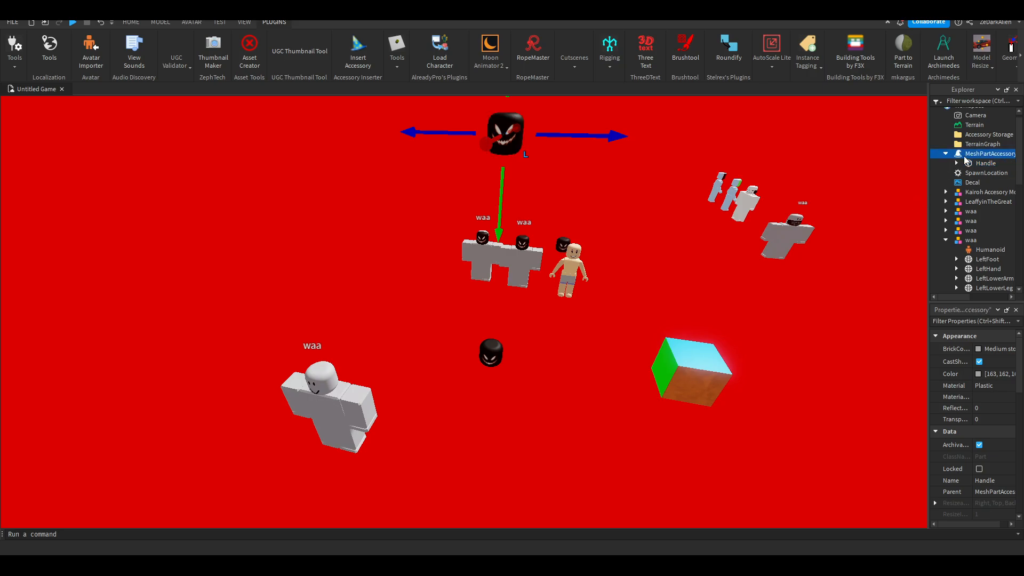
click(956, 155)
drag(987, 193, 987, 232)
key(f)
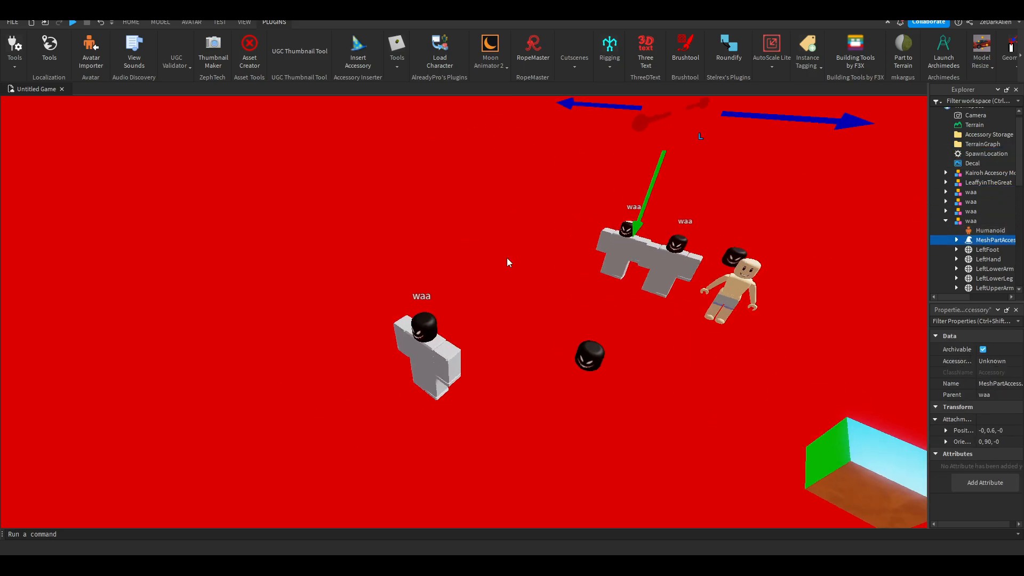
Examine from several angles how the mask accessory fits over the waa rig's head.
click(527, 240)
scroll(457, 354, up, 4)
click(457, 354)
right_drag(458, 354, 455, 354)
scroll(455, 354, up, 2)
alt+click(512, 249)
right_drag(512, 249, 521, 255)
scroll(521, 255, down, 3)
click(585, 200)
right_drag(586, 200, 584, 200)
key(w)
key(s)
click(450, 426)
right_drag(588, 327, 588, 327)
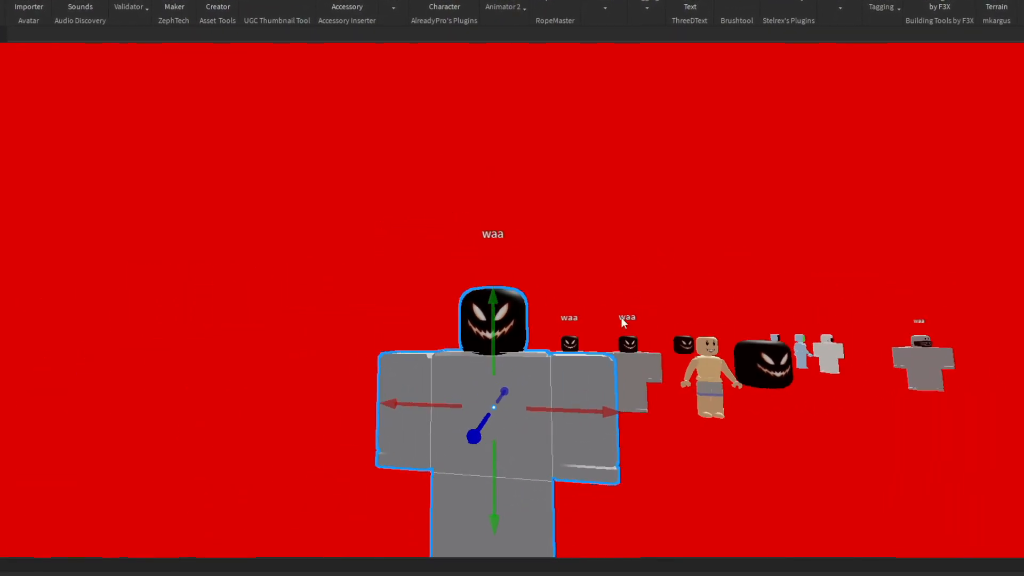
drag(592, 374, 625, 400)
key(w)
Copy the MeshPartAccessory from the waa rig and start a play test.
right_click(960, 130)
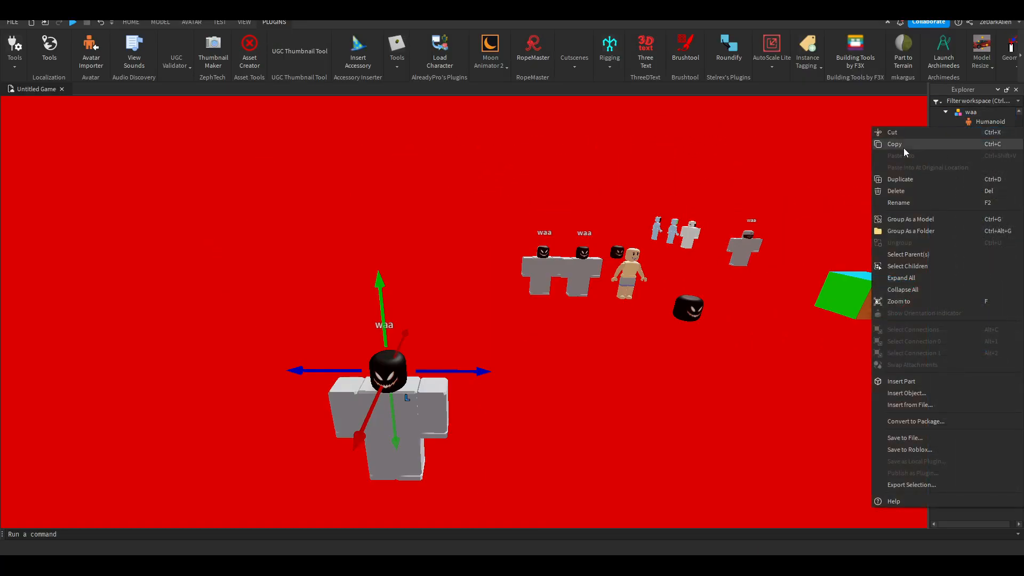
click(904, 149)
click(752, 159)
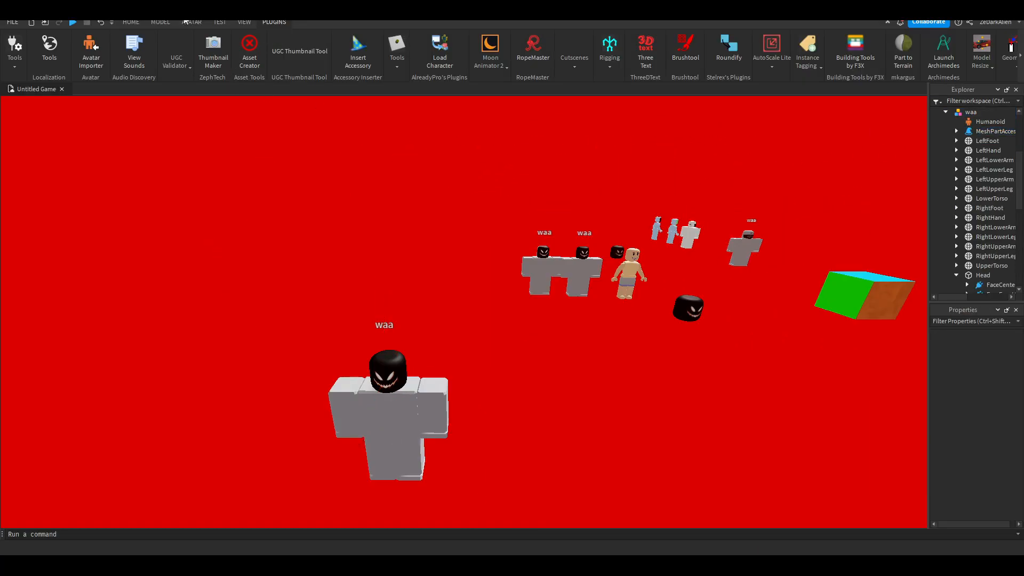
click(131, 22)
click(472, 48)
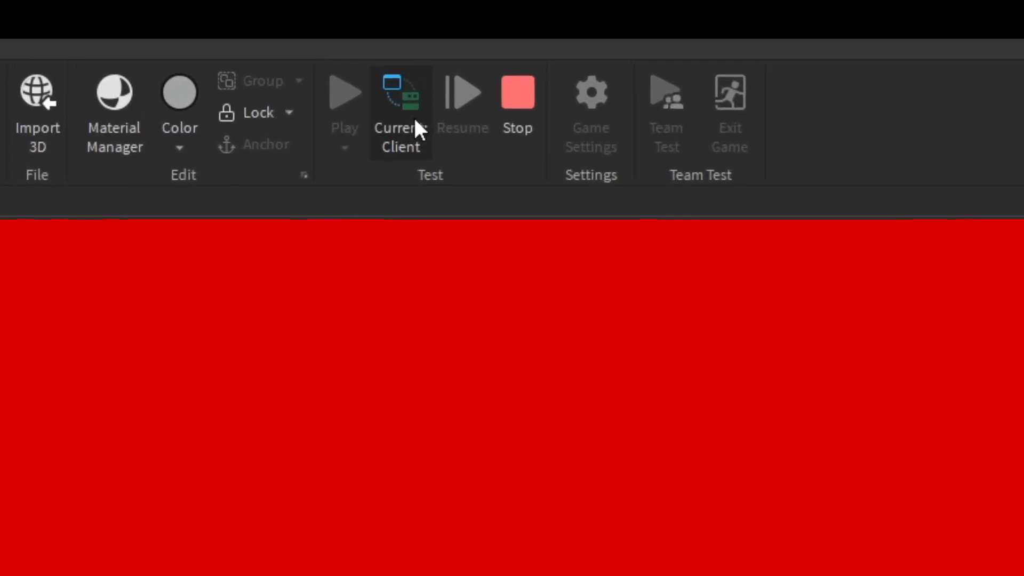
Paste the copied accessory into the player's own character in the server view and return to the client view.
click(489, 49)
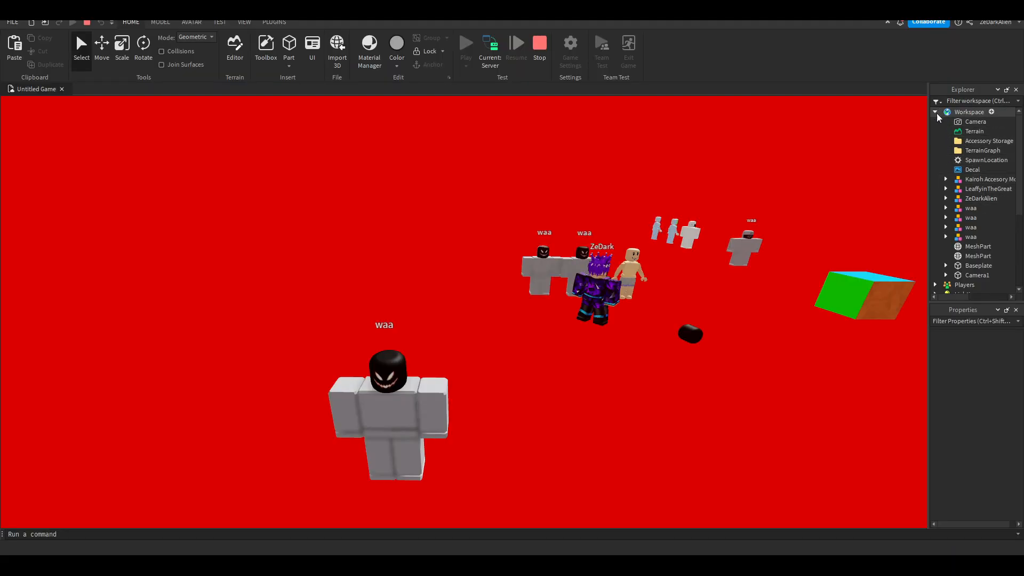
right_click(979, 197)
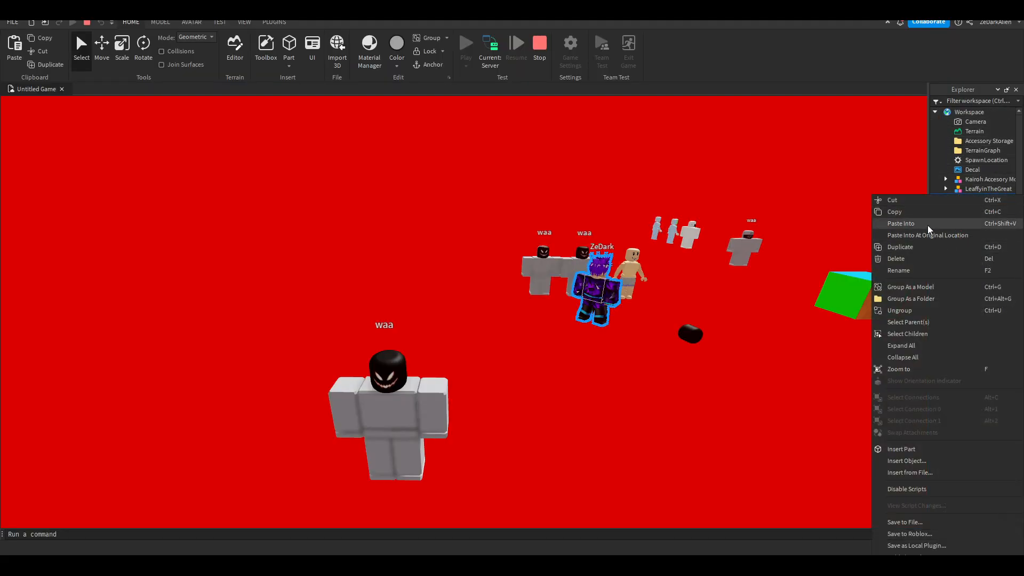
click(929, 228)
click(504, 69)
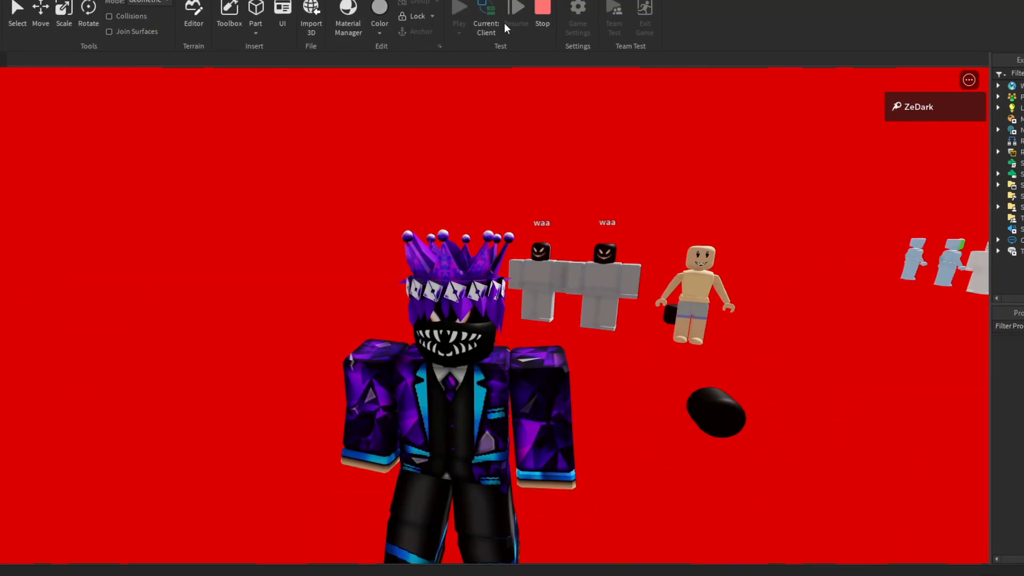
click(486, 22)
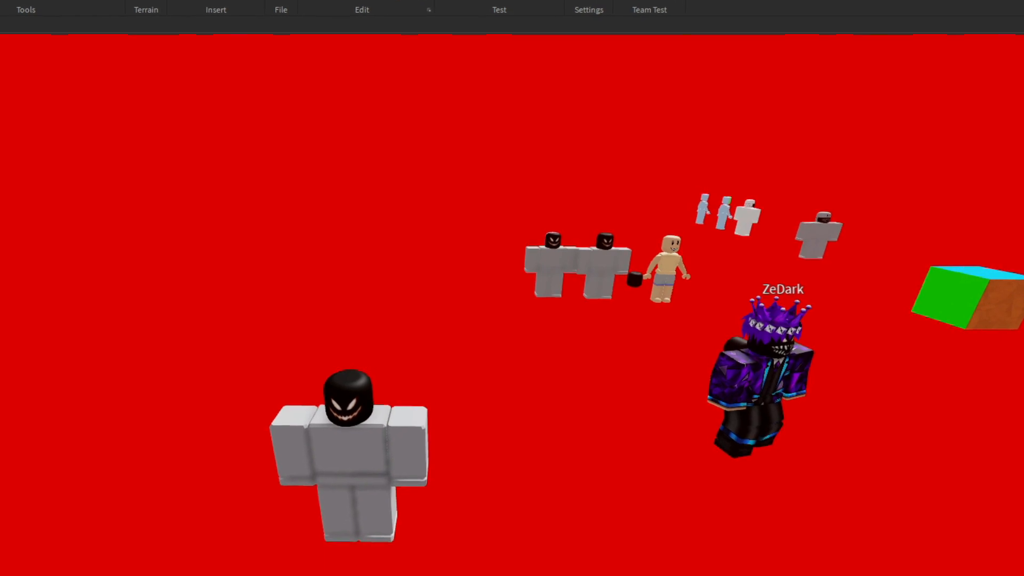
click(486, 3)
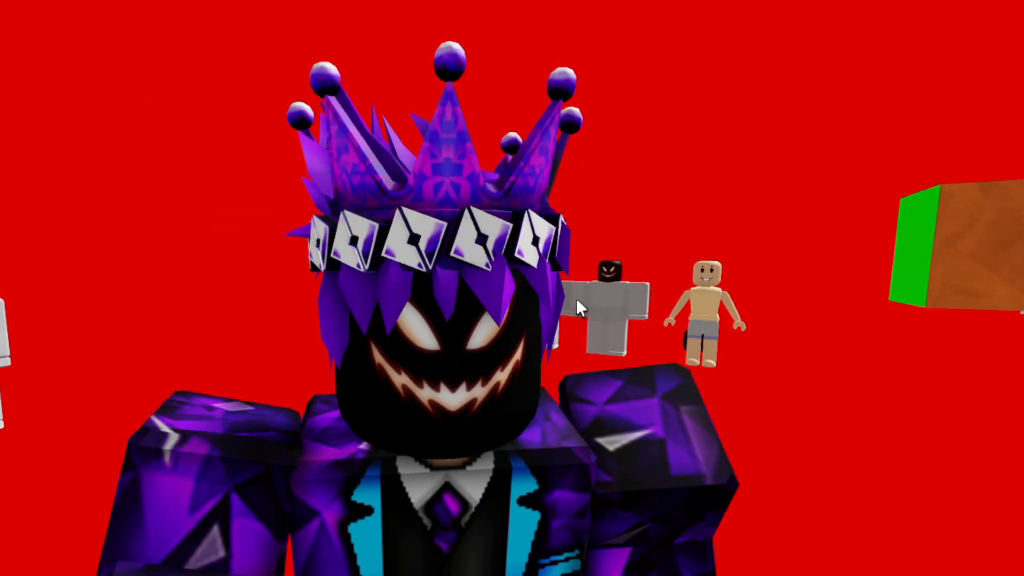
Inspect the mask on the player's character up close and from different sides.
scroll(576, 298, down, 3)
right_drag(603, 345, 855, 262)
scroll(854, 260, up, 3)
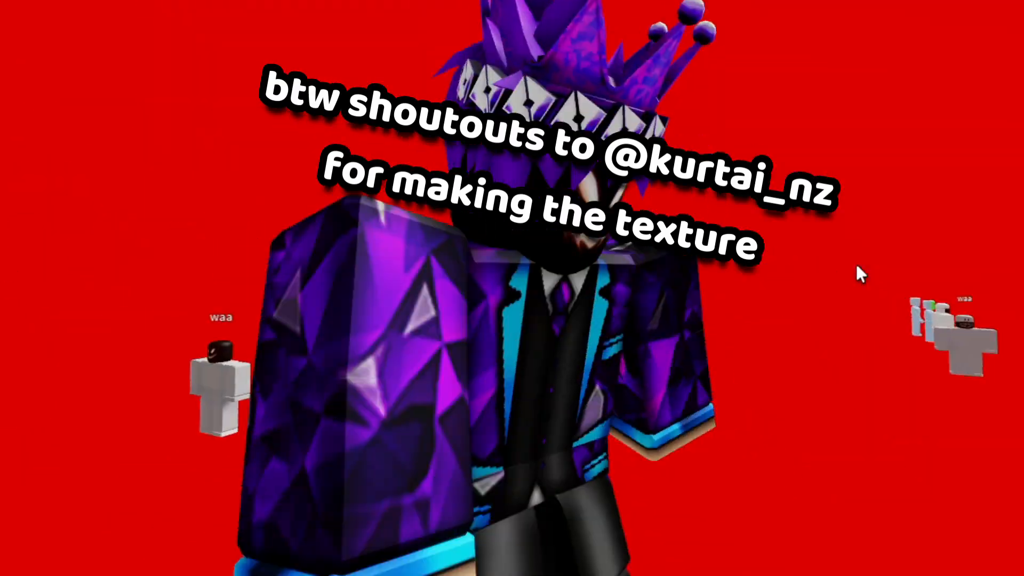
scroll(855, 263, down, 3)
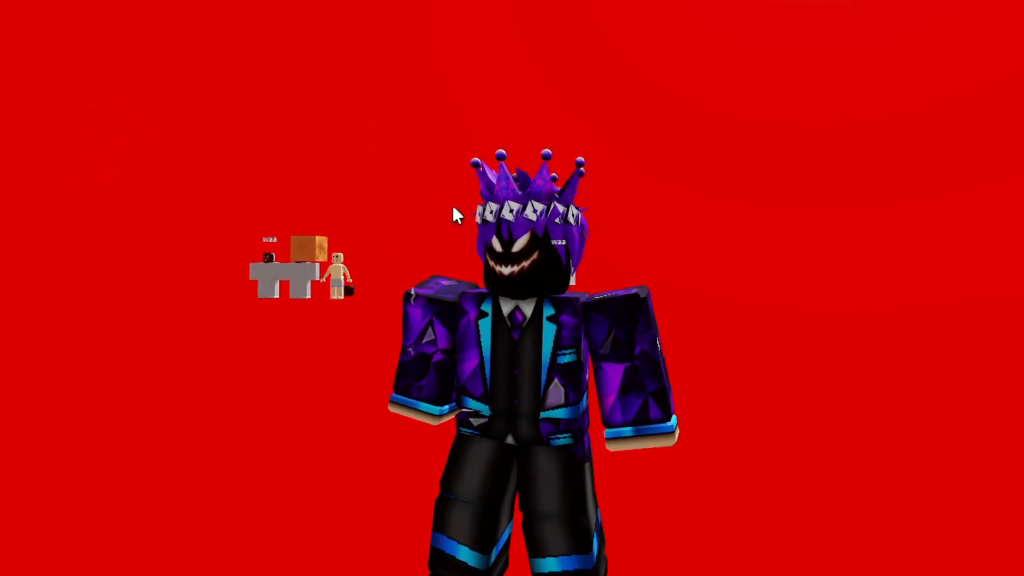
right_drag(452, 204, 771, 342)
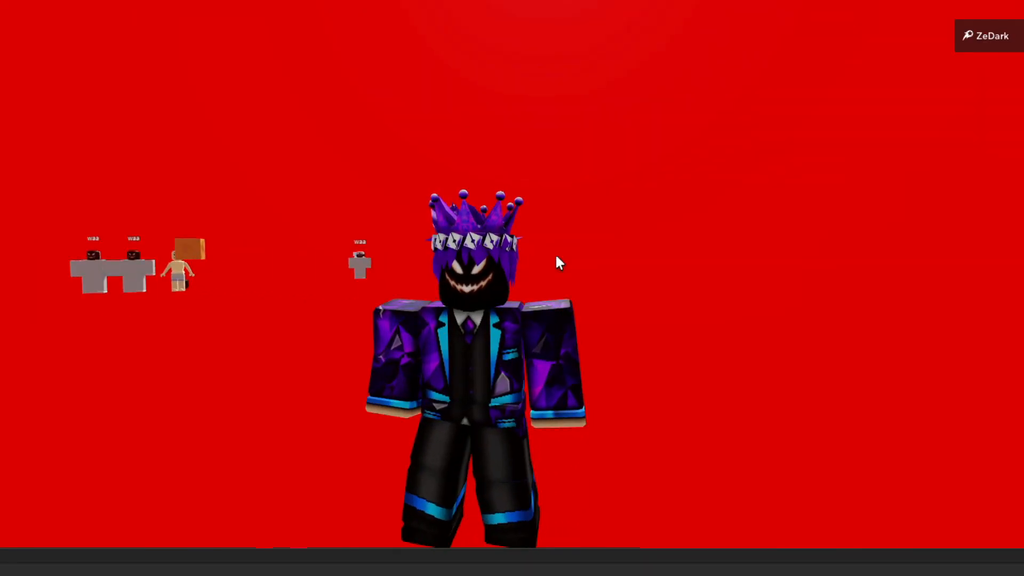
Walk and jump the character around to check the mask in motion, and stop the play test.
key(a)
key(s)
key(d)
key(s)
key(space)
key(d)
key(space)
key(space)
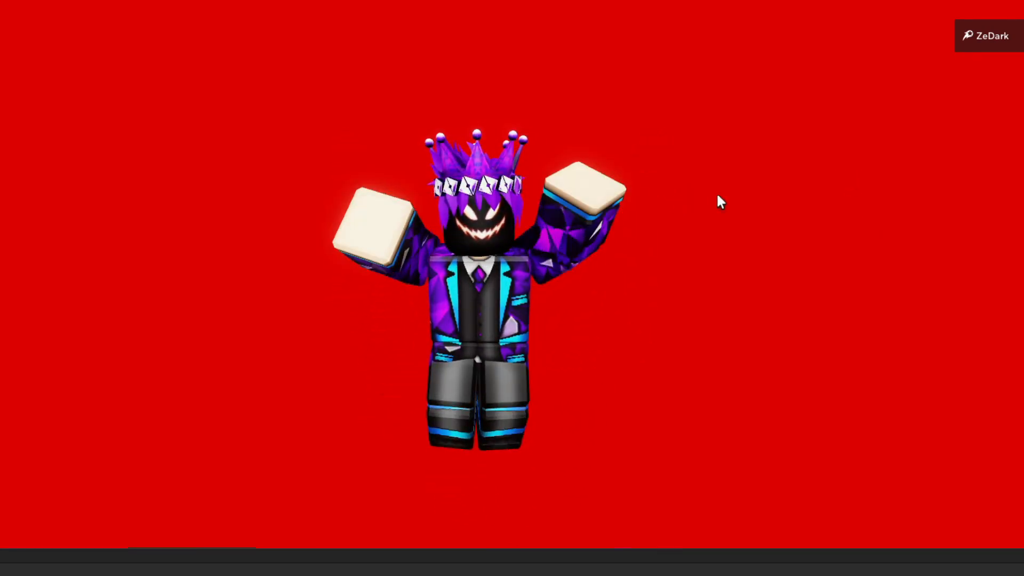
key(a)
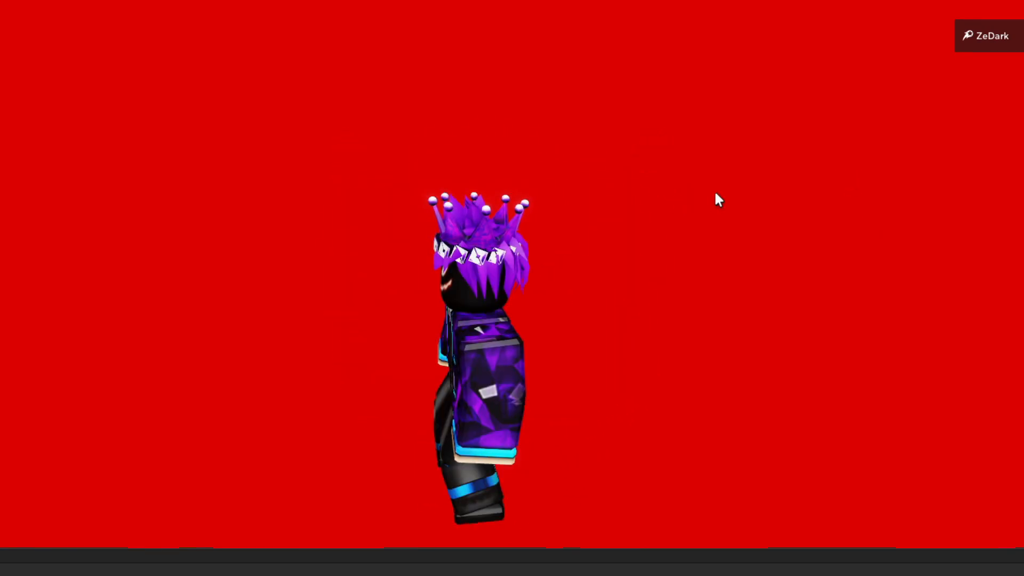
key(s)
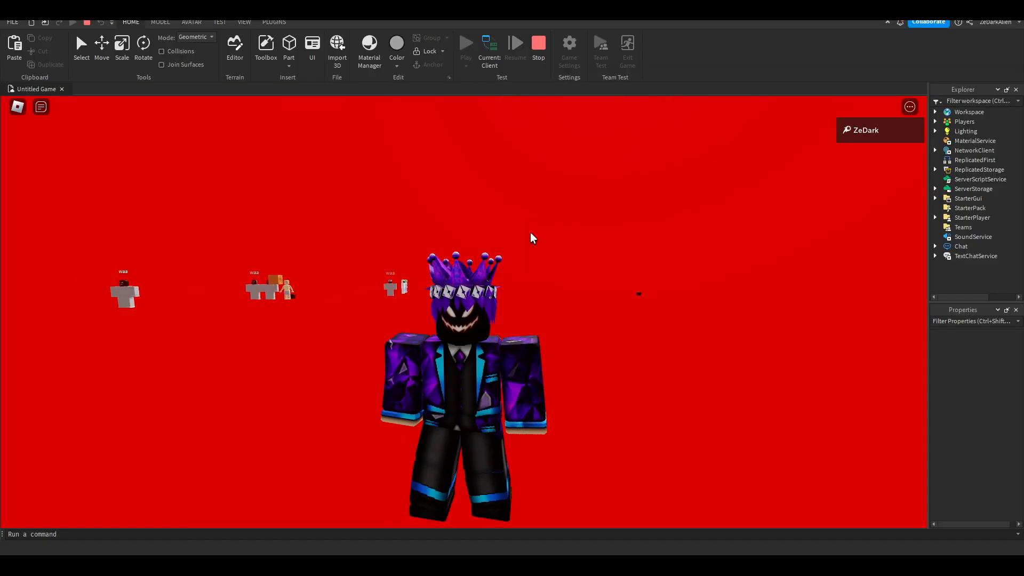
key(shift+F5)
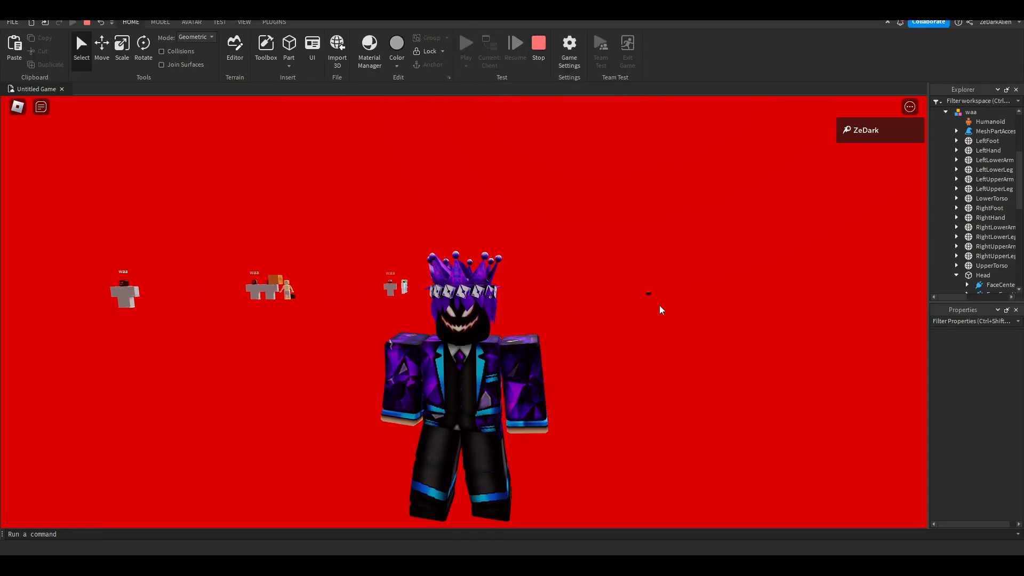
scroll(565, 224, down, 5)
key(w)
mouse_move(563, 220)
right_down()
mouse_move(571, 264)
mouse_move(576, 223)
right_up()
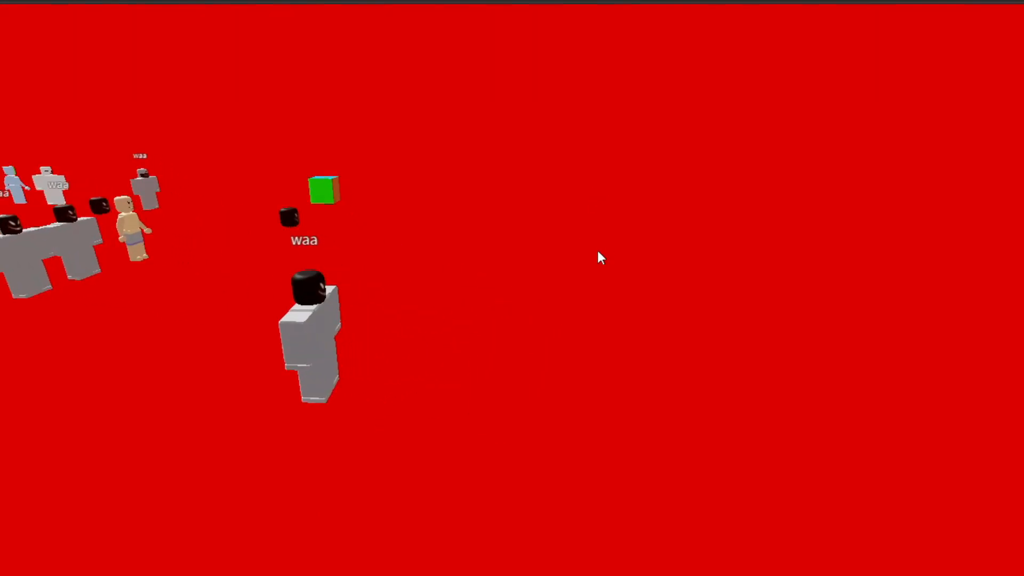
scroll(611, 201, down, 3)
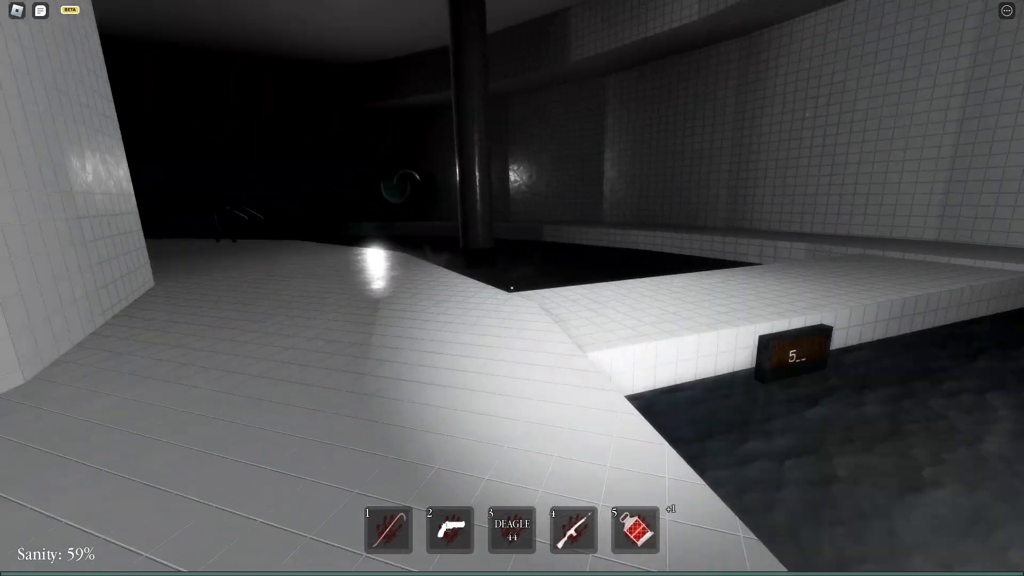
key(w)
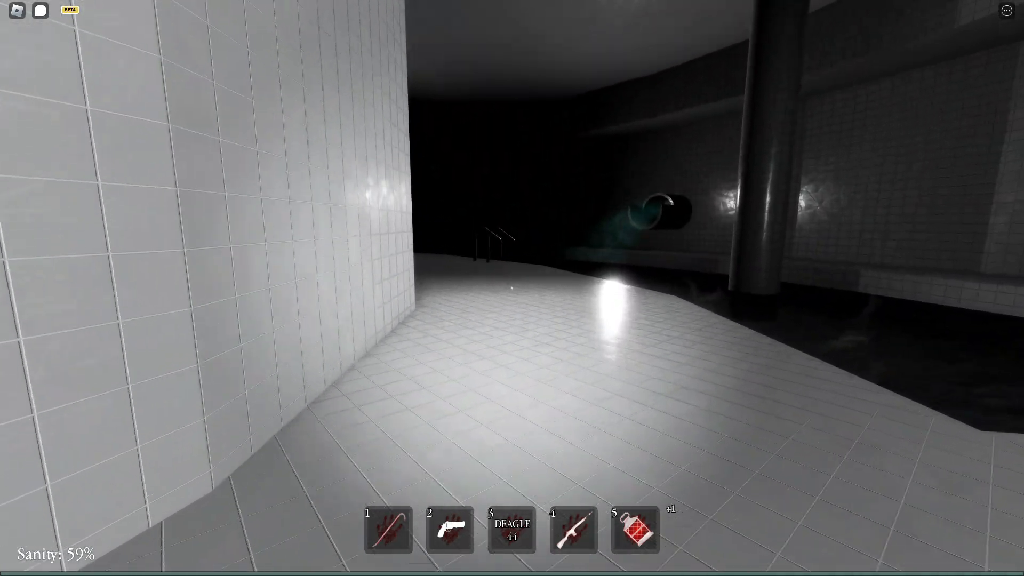
key(w)
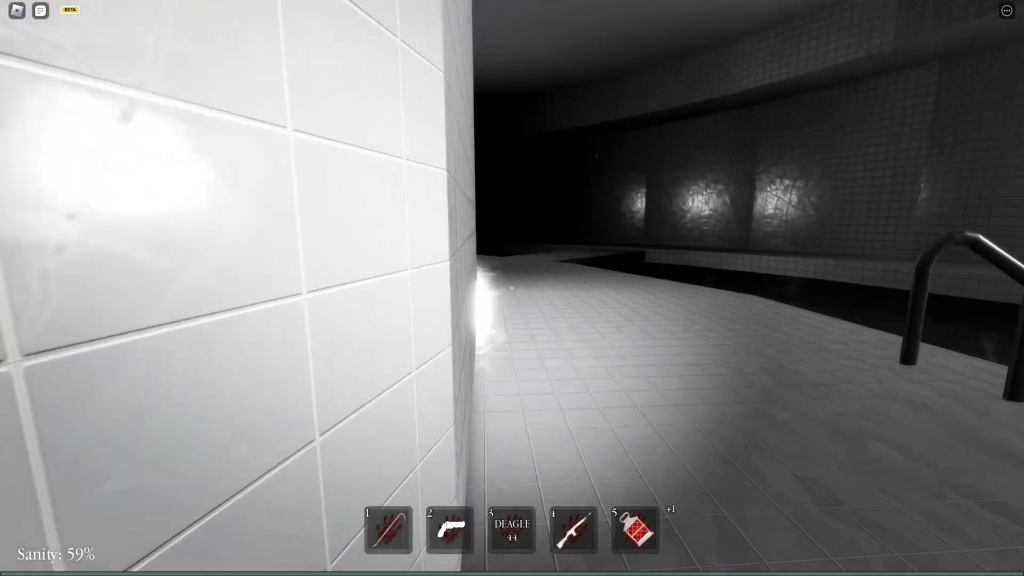
key(w)
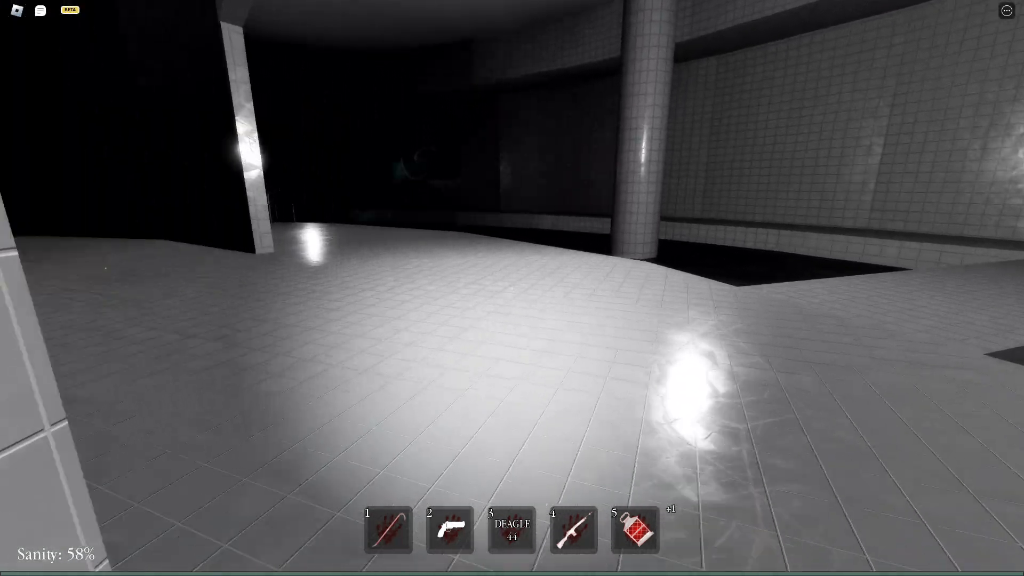
key(s)
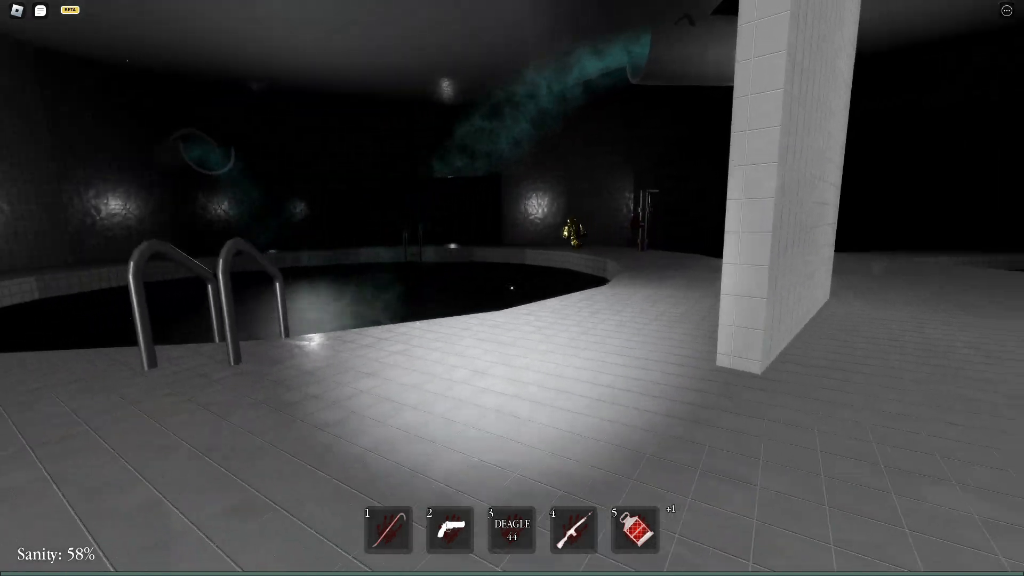
key(w)
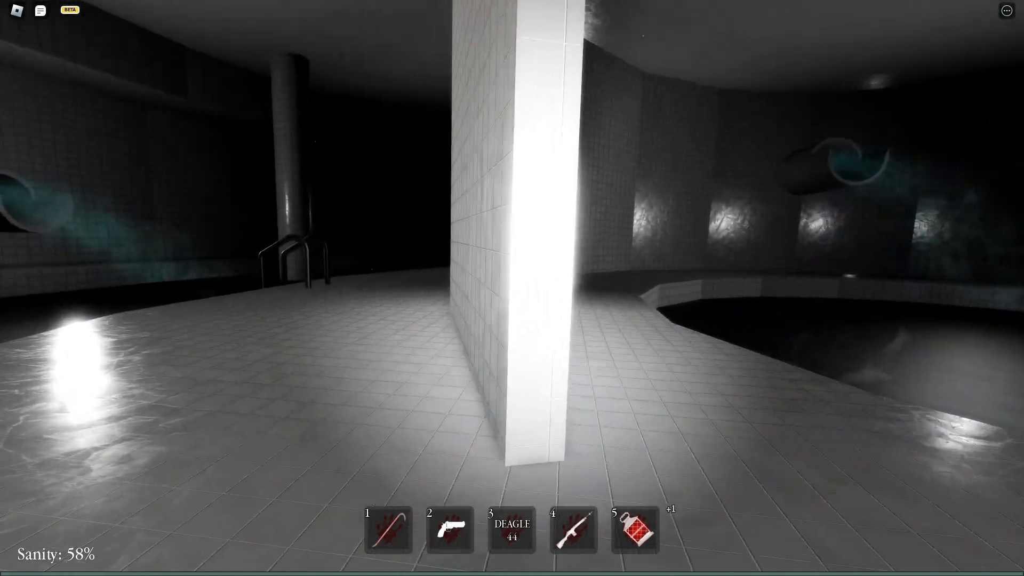
key(w)
key(w)
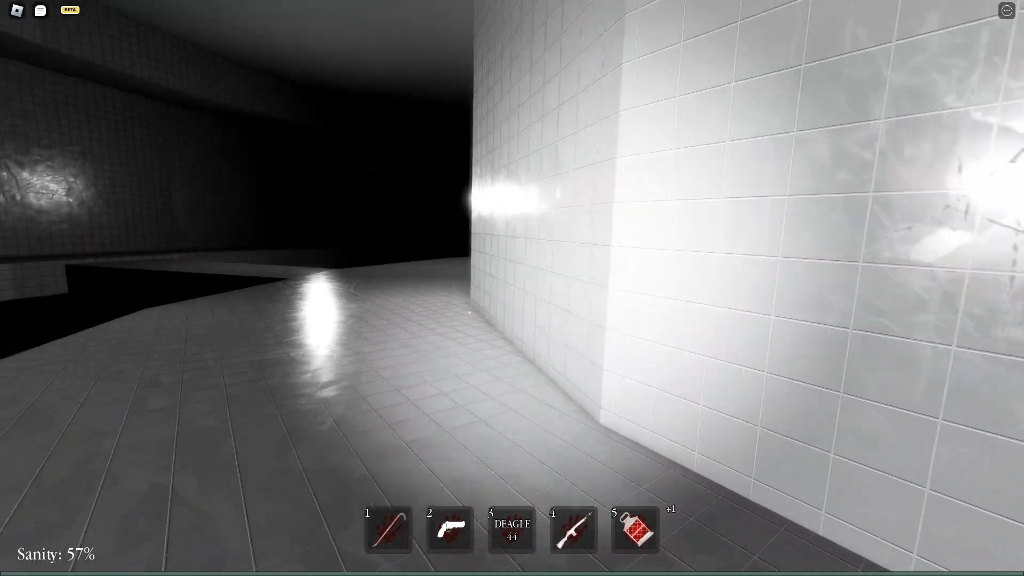
key(w)
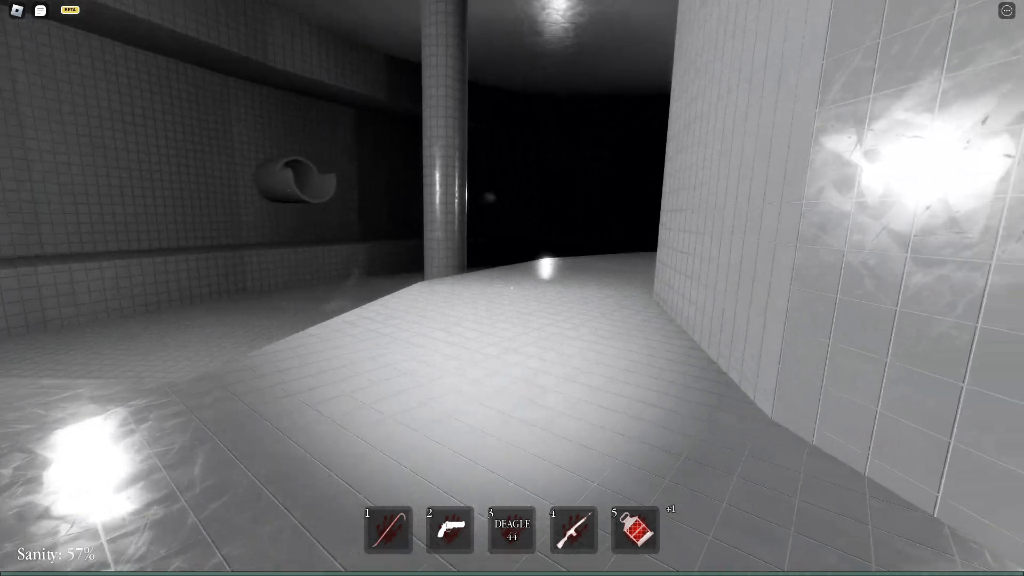
key(w)
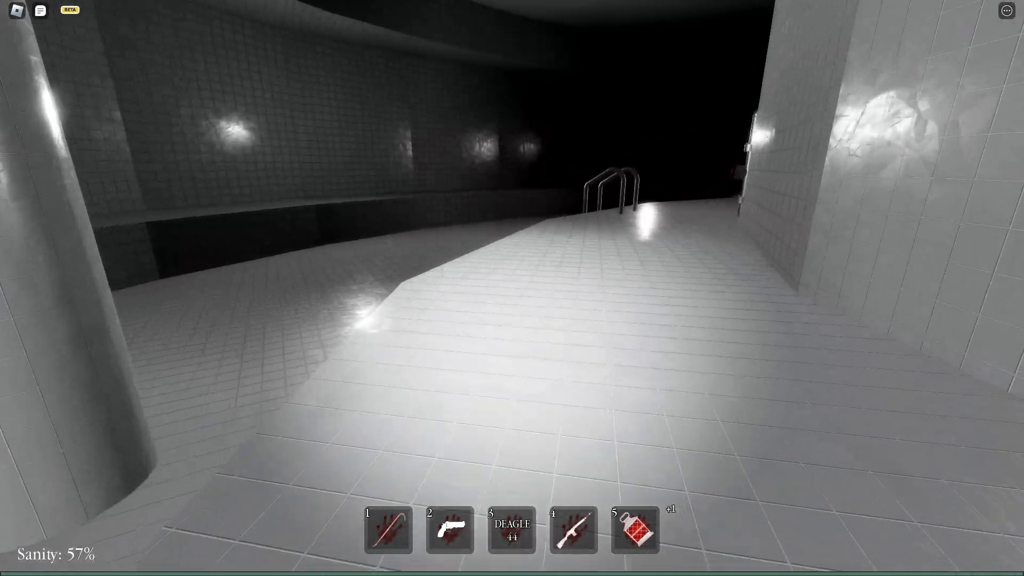
key(w)
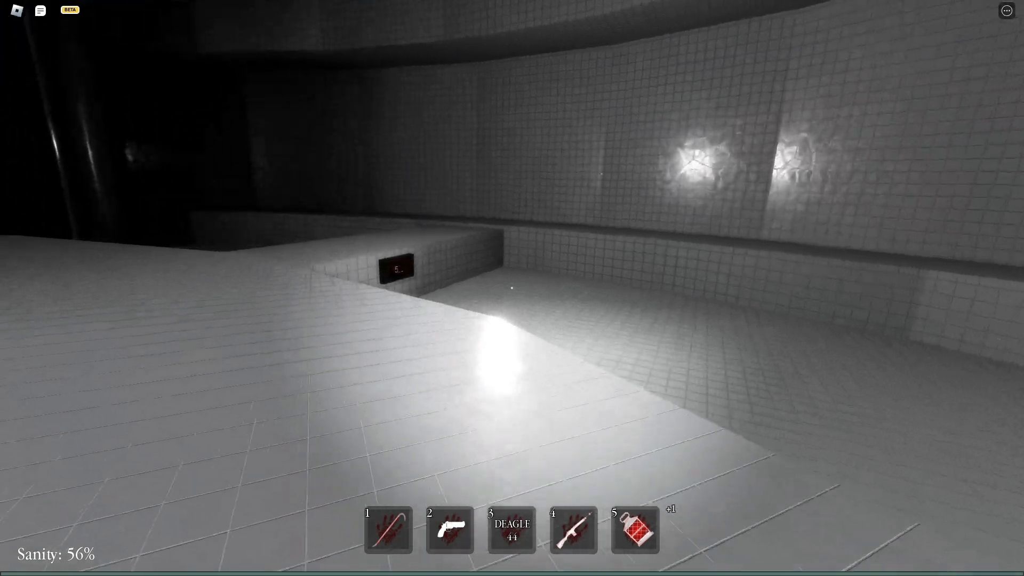
key(w)
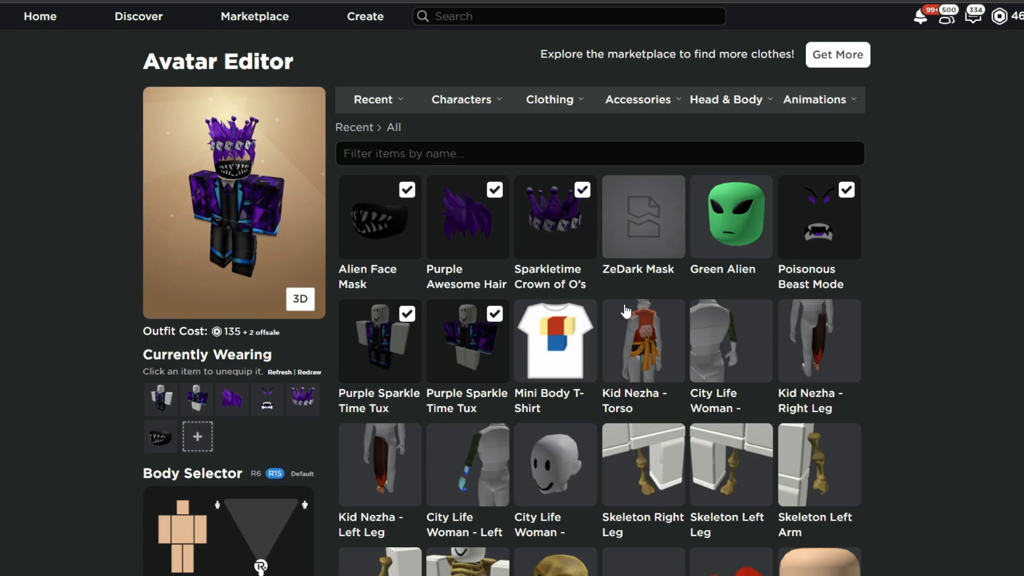
key(F5)
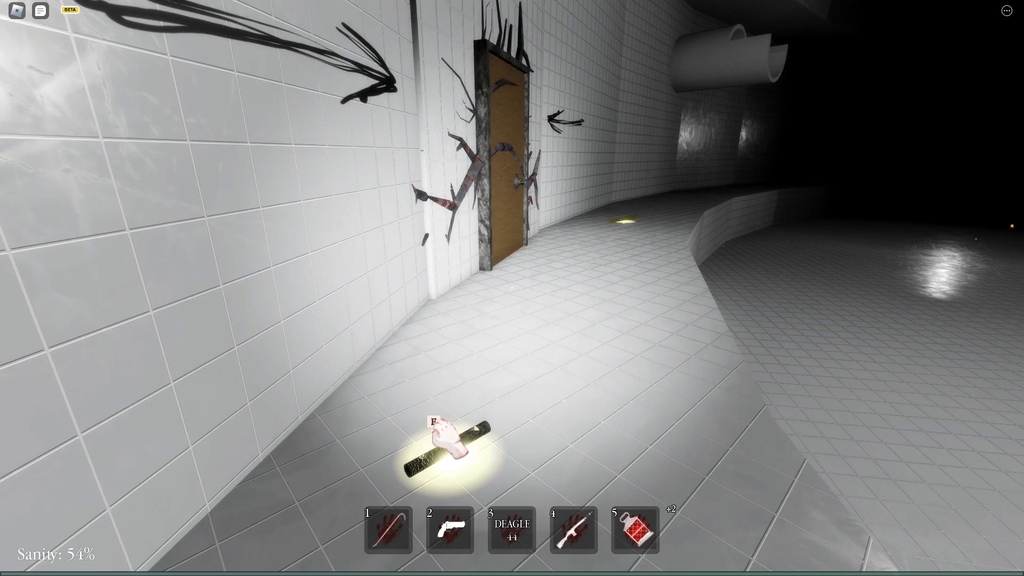
key(w)
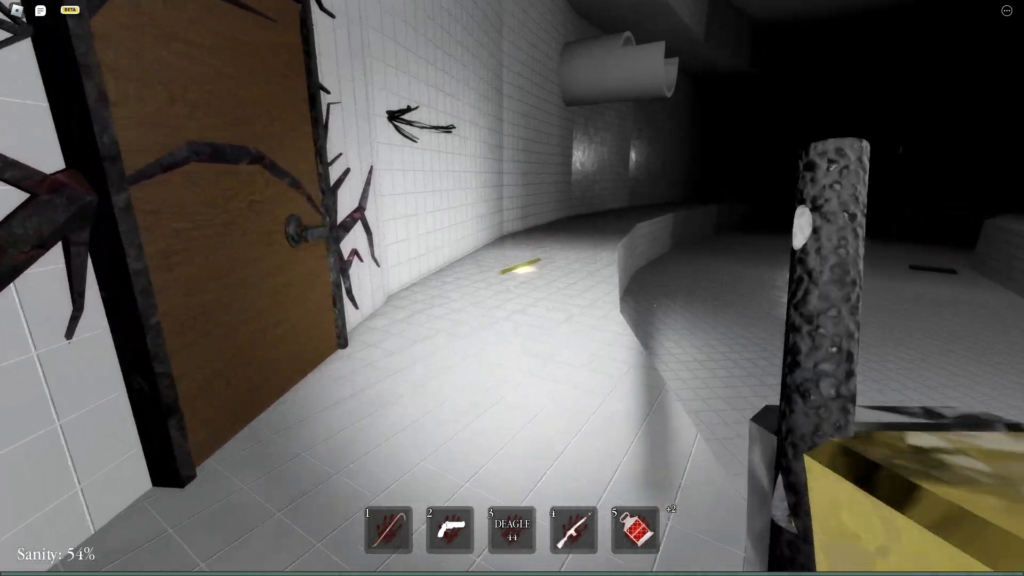
key(w)
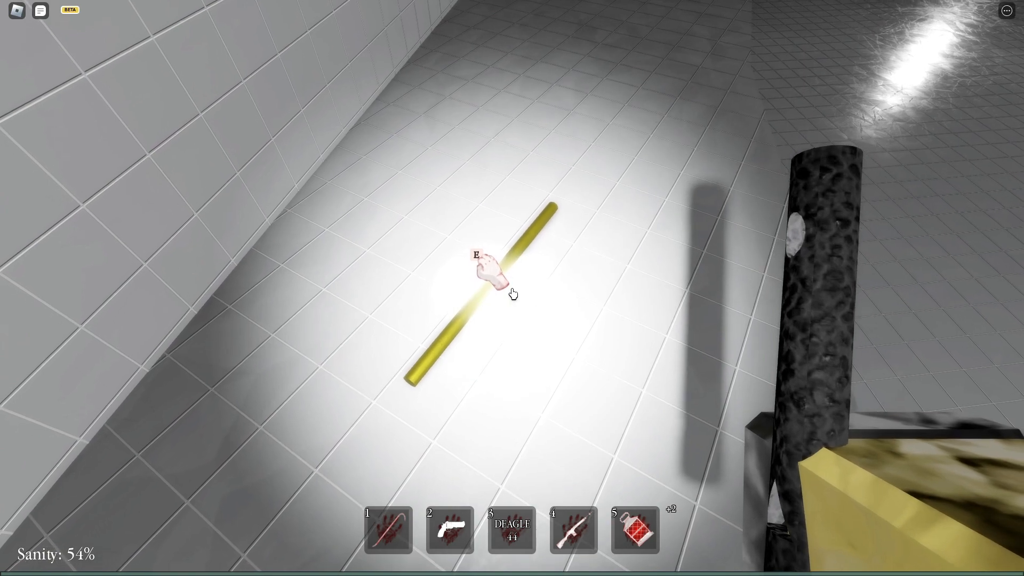
key(e)
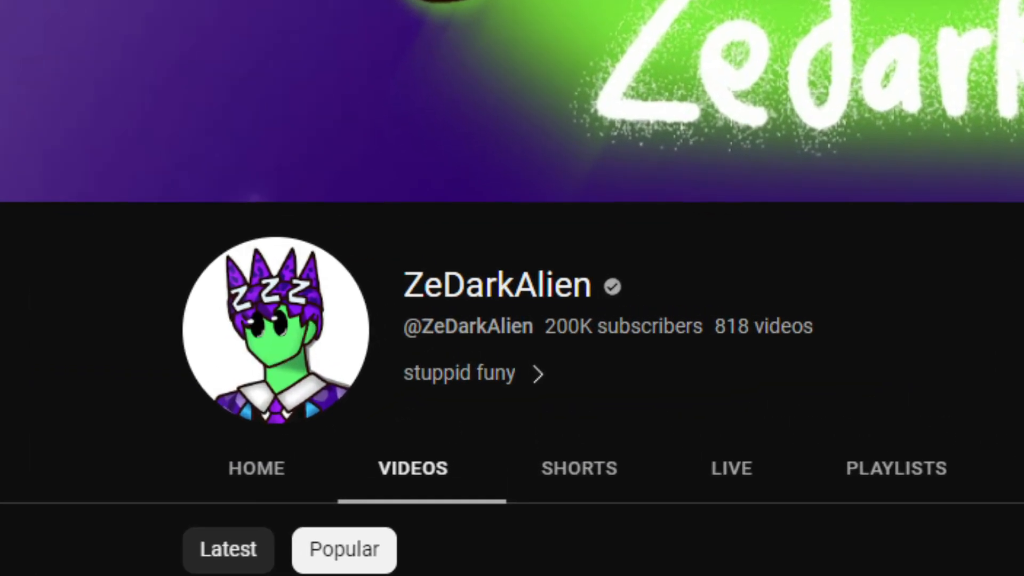